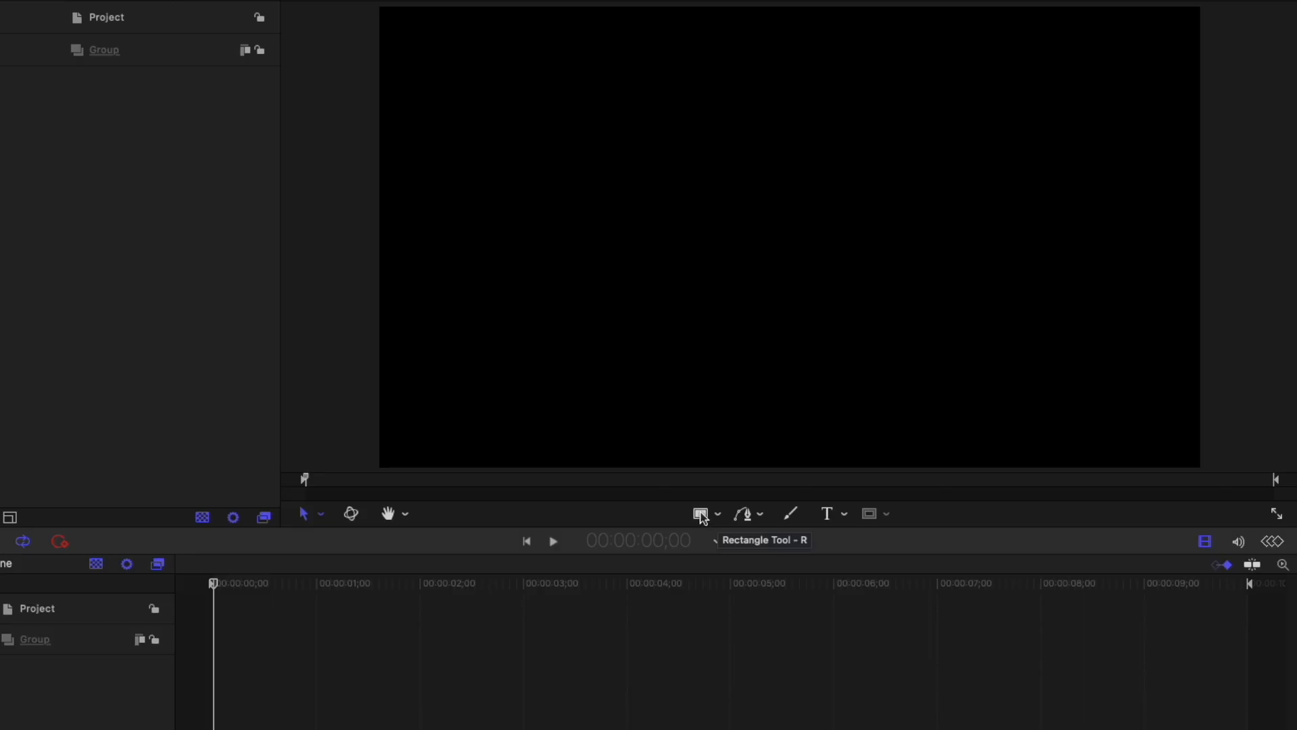
# - Draw a white square in the upper-left area of the canvas and a slightly wide circle beside it
pyautogui.click(702, 516)
pyautogui.moveTo(442, 89); pyautogui.dragTo(541, 171)
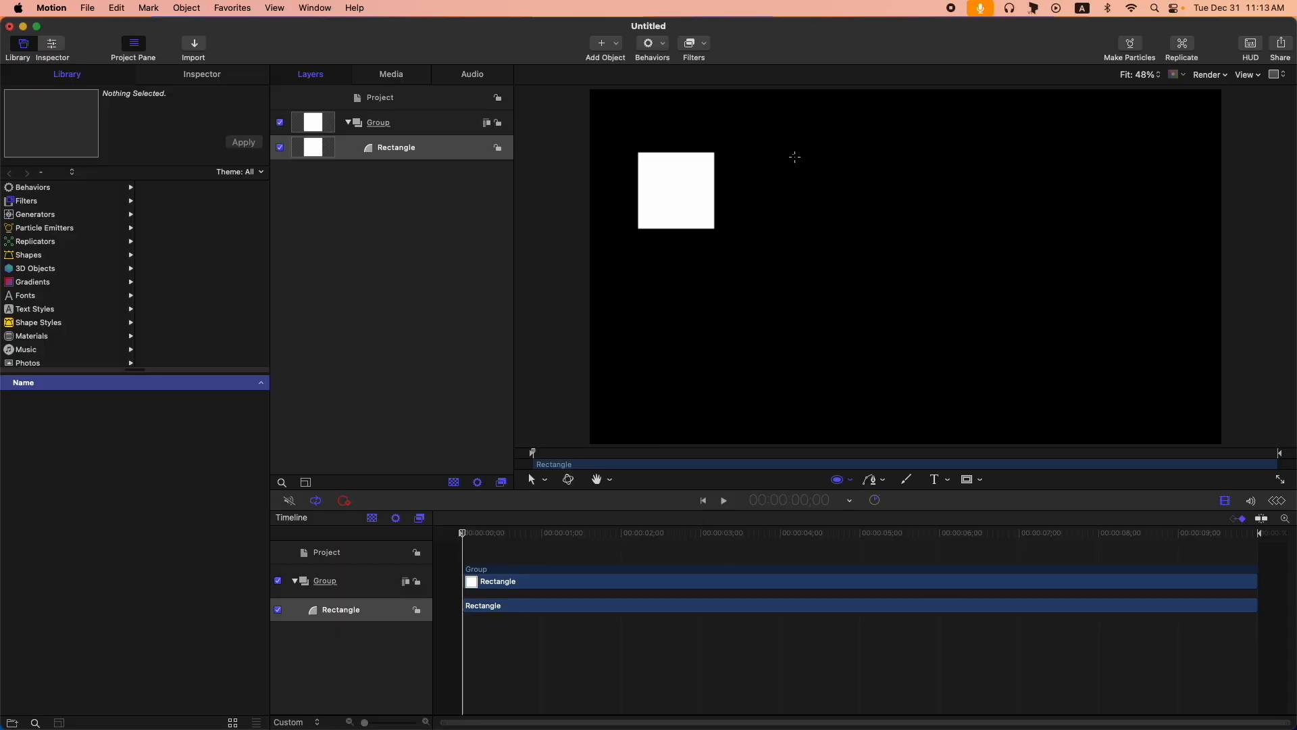
pyautogui.moveTo(644, 91); pyautogui.dragTo(750, 178)
pyautogui.moveTo(873, 221); pyautogui.dragTo(883, 233)
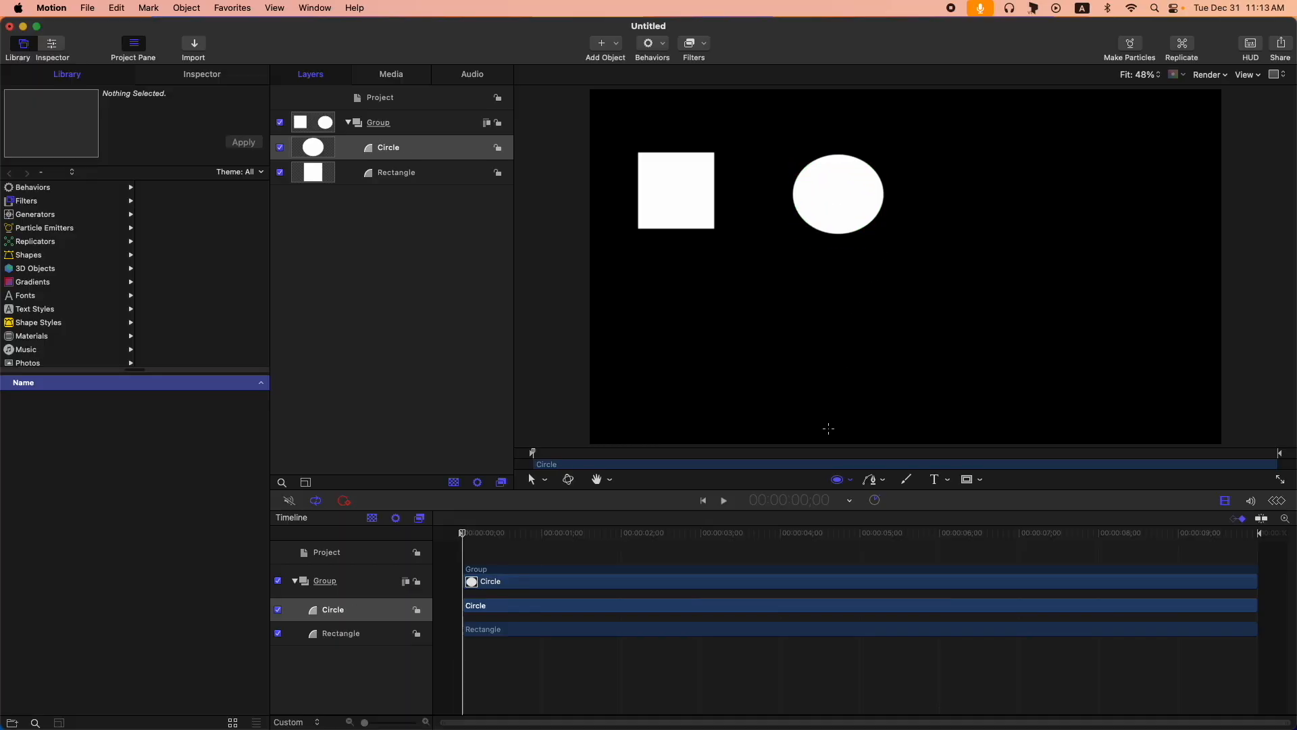
# - Add the preset Triangle shape from the library and place it beside the circle on the canvas
pyautogui.click(848, 486)
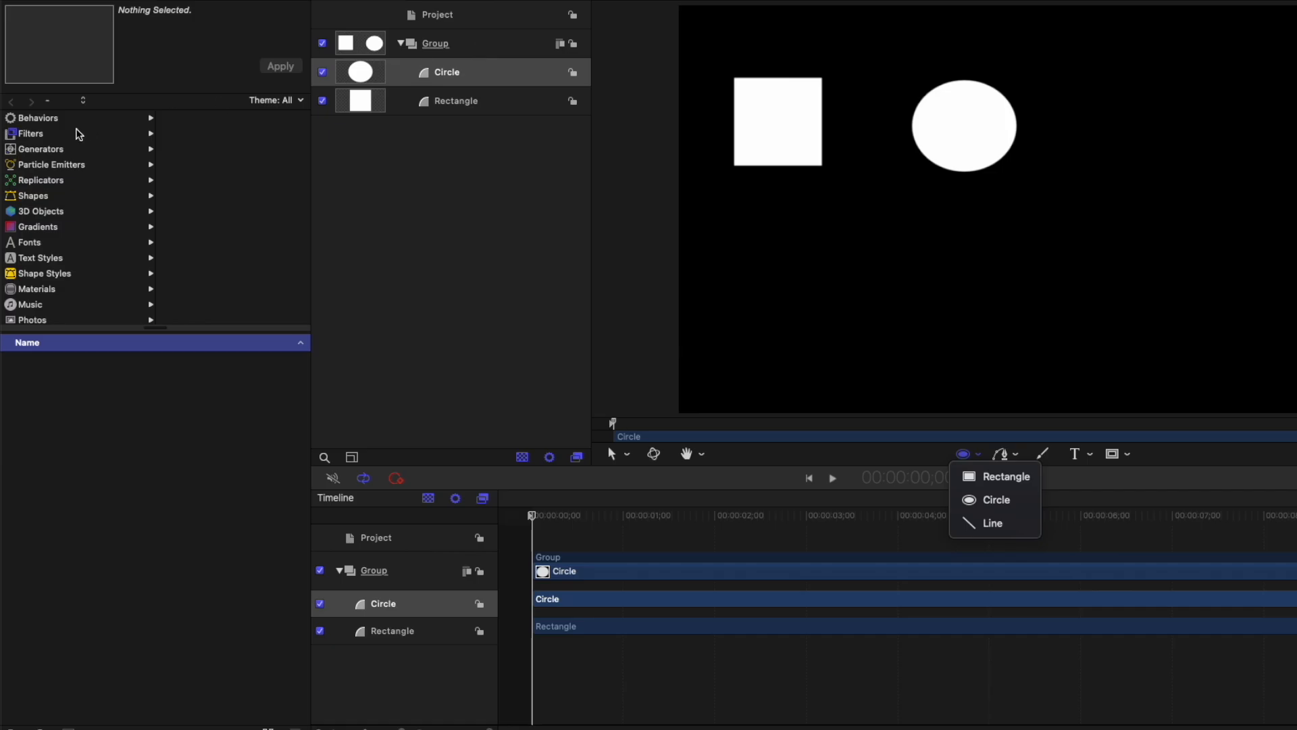
pyautogui.click(39, 196)
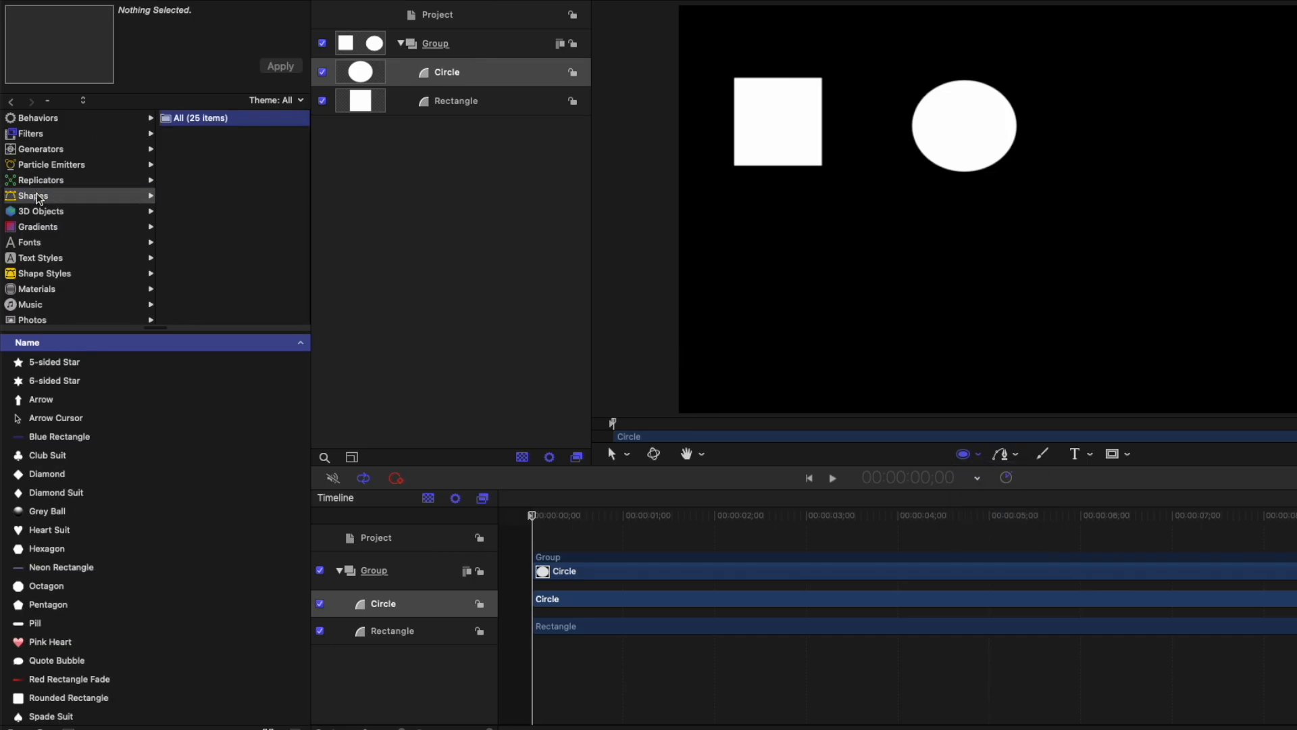
pyautogui.scroll(-5, 47, 642)
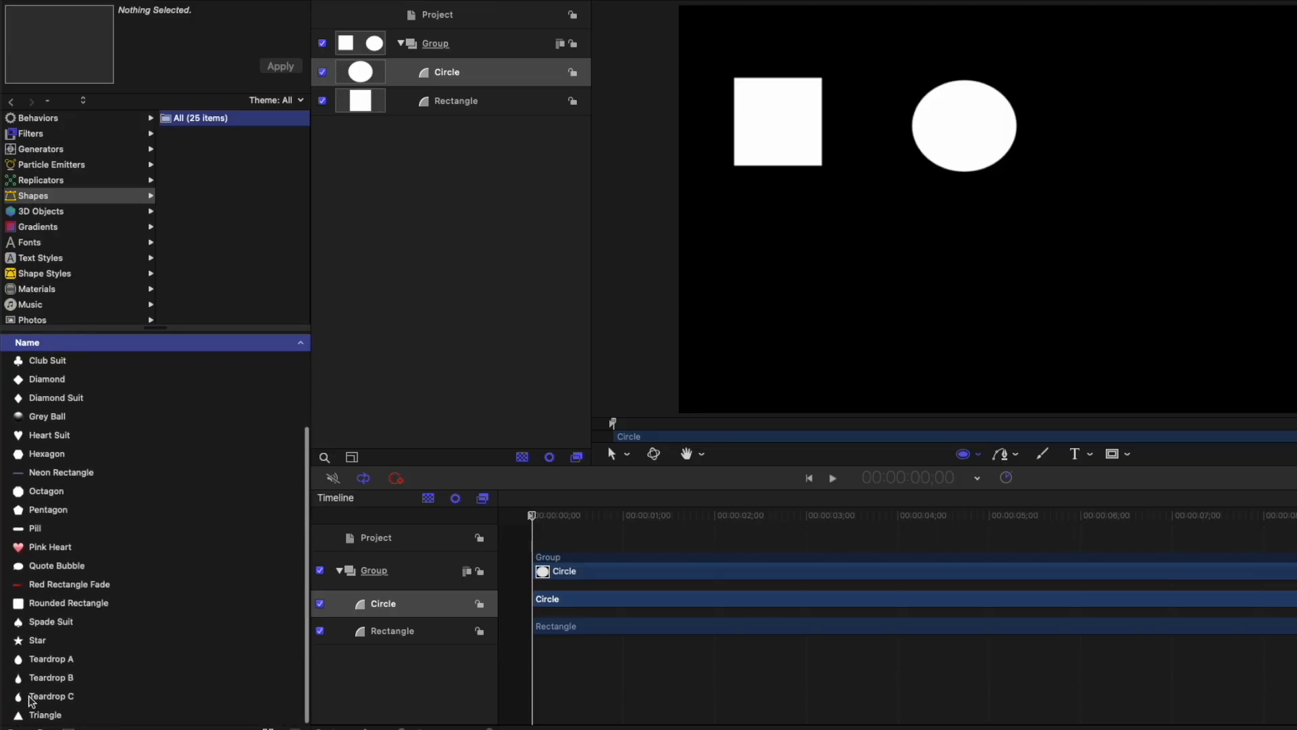
pyautogui.click(42, 714)
pyautogui.click(276, 66)
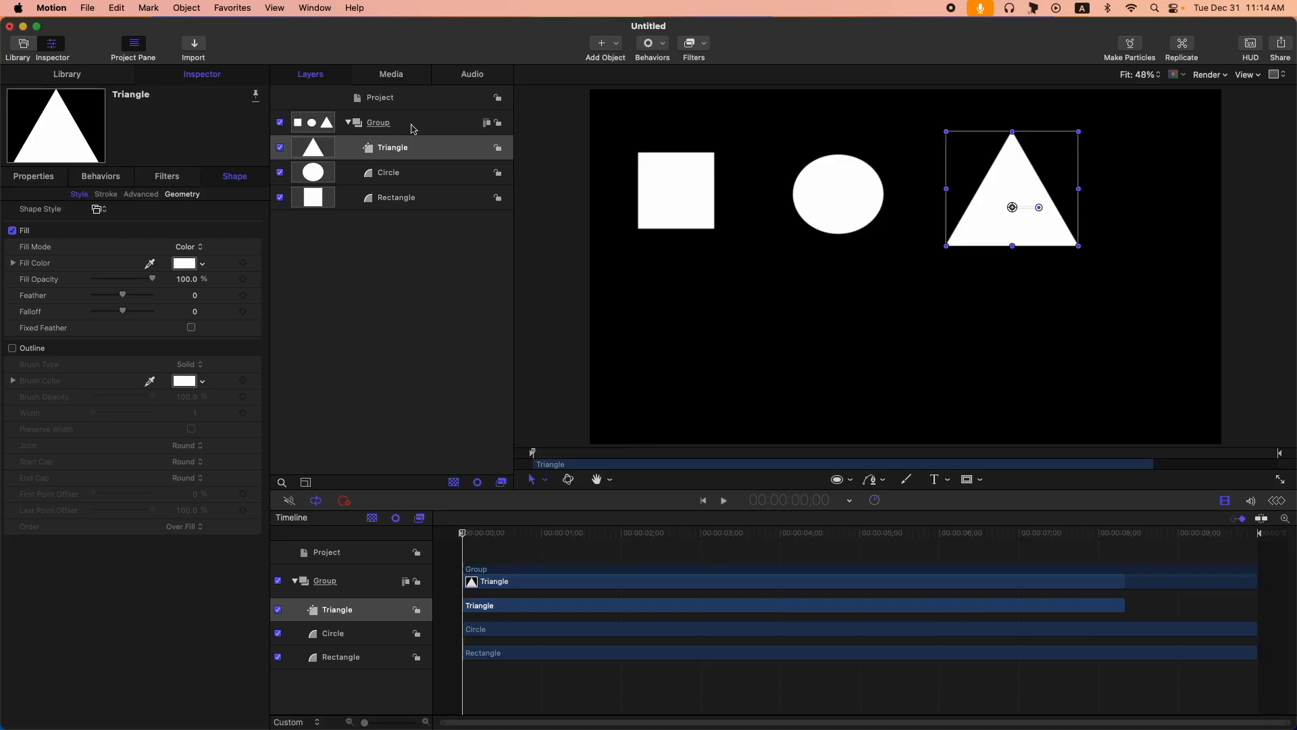
# - In the Group, draw a closed, irregular straight-sided Bezier shape below the square and circle
pyautogui.click(410, 129)
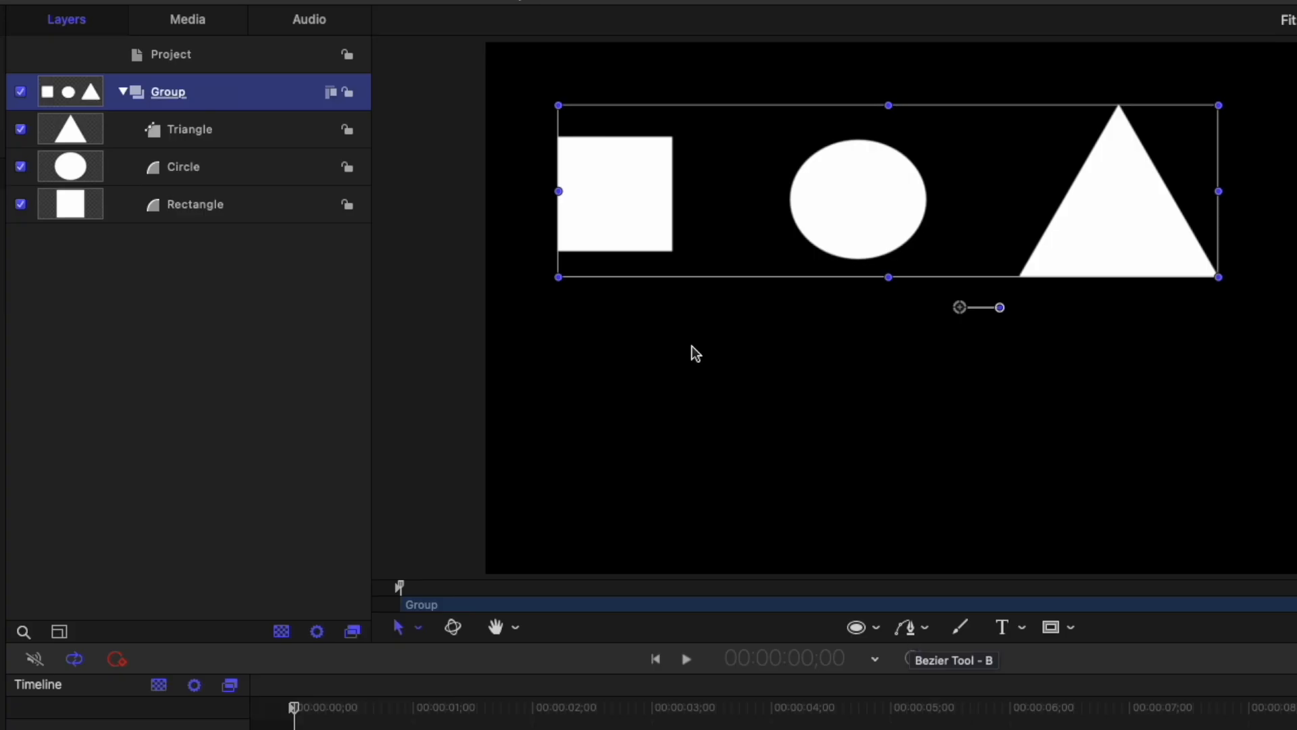
pyautogui.press('b')
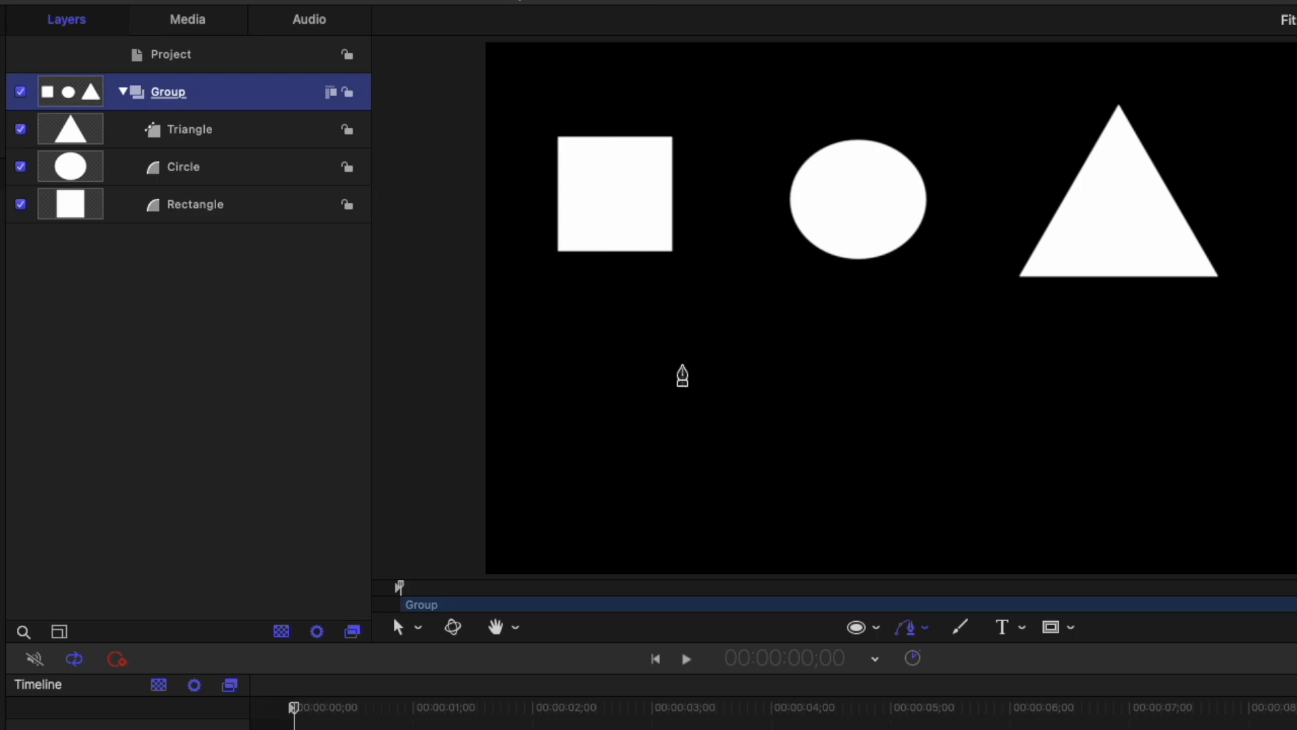
pyautogui.click(694, 345)
pyautogui.click(706, 295)
pyautogui.click(802, 317)
pyautogui.click(792, 390)
pyautogui.click(876, 343)
pyautogui.click(934, 390)
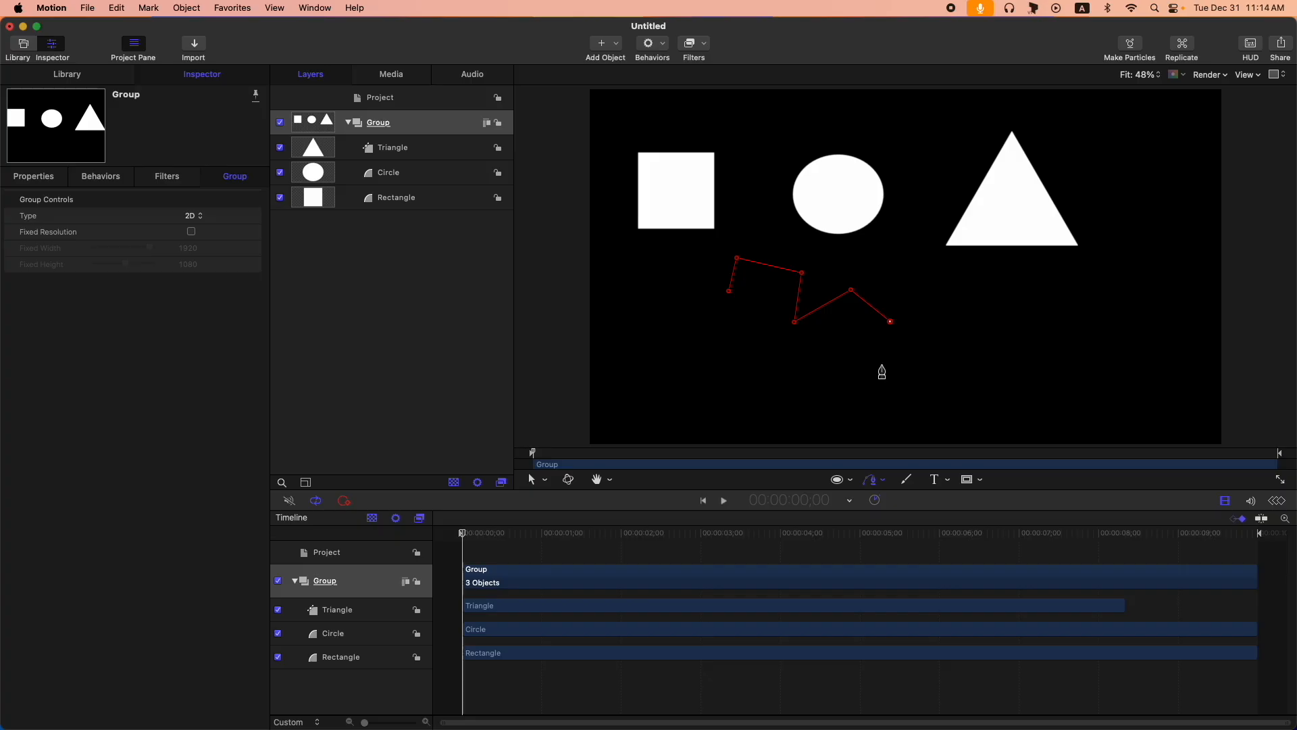
pyautogui.click(882, 365)
pyautogui.click(827, 393)
pyautogui.click(774, 387)
pyautogui.click(754, 350)
pyautogui.click(755, 323)
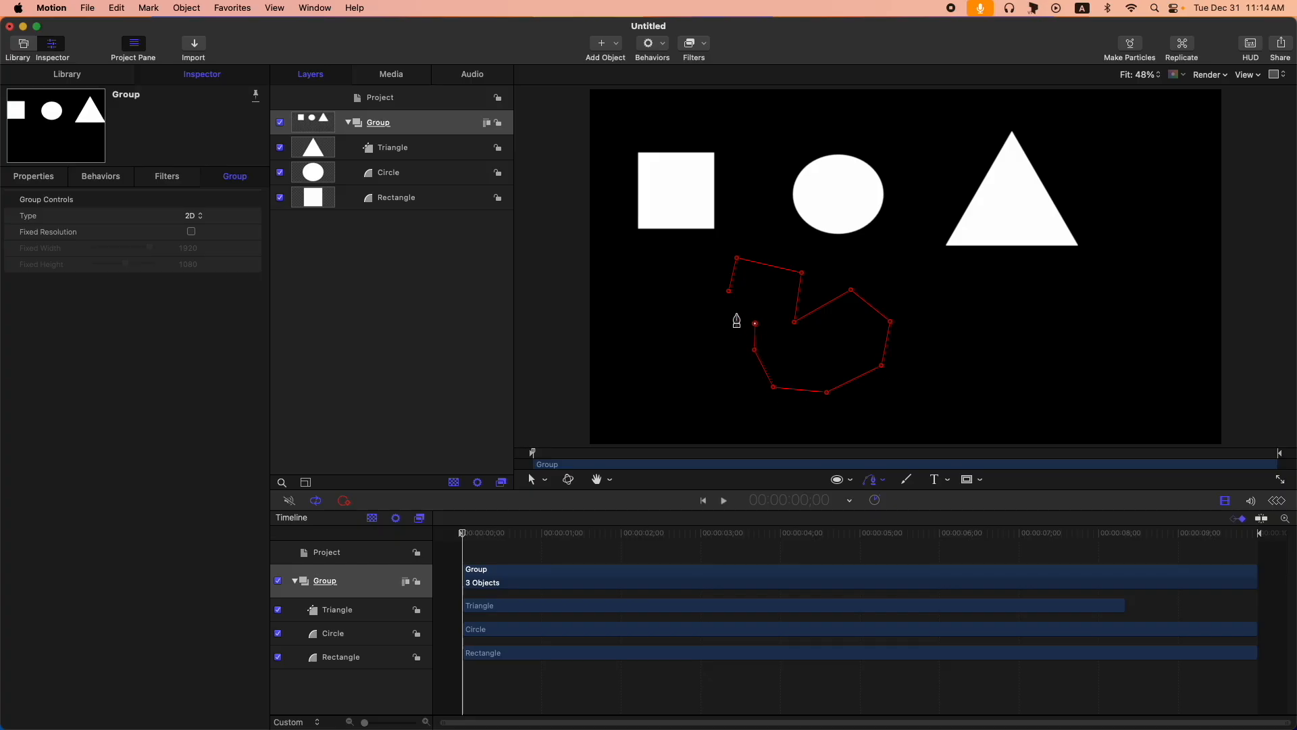
pyautogui.click(729, 290)
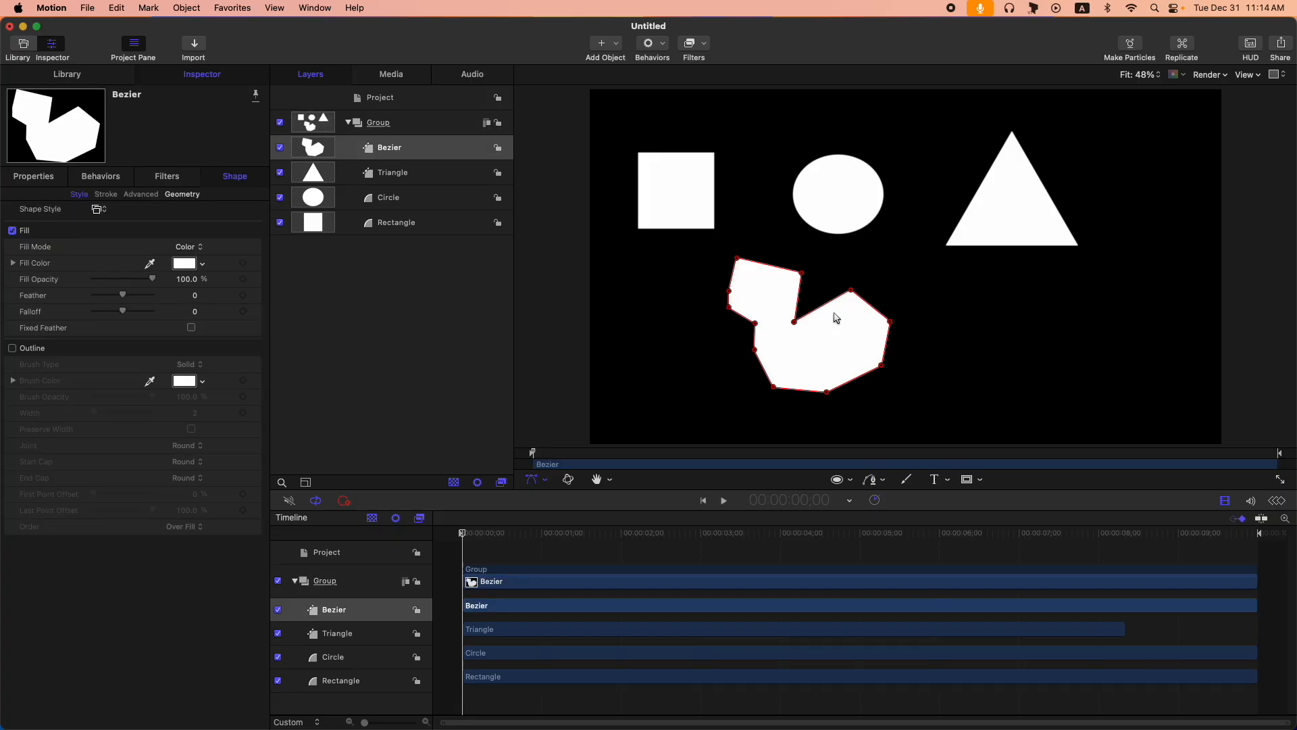
# - Select the Group and look through the preset shapes in the library
pyautogui.click(419, 125)
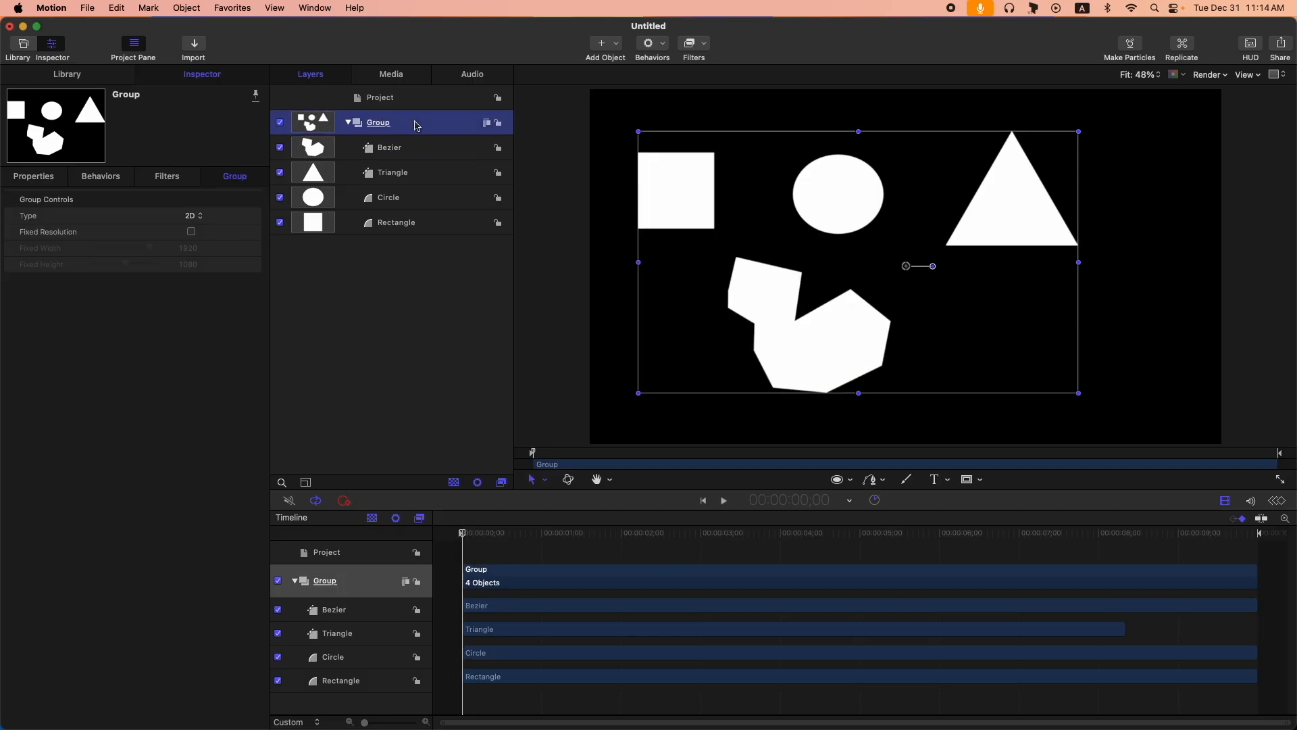
pyautogui.click(68, 76)
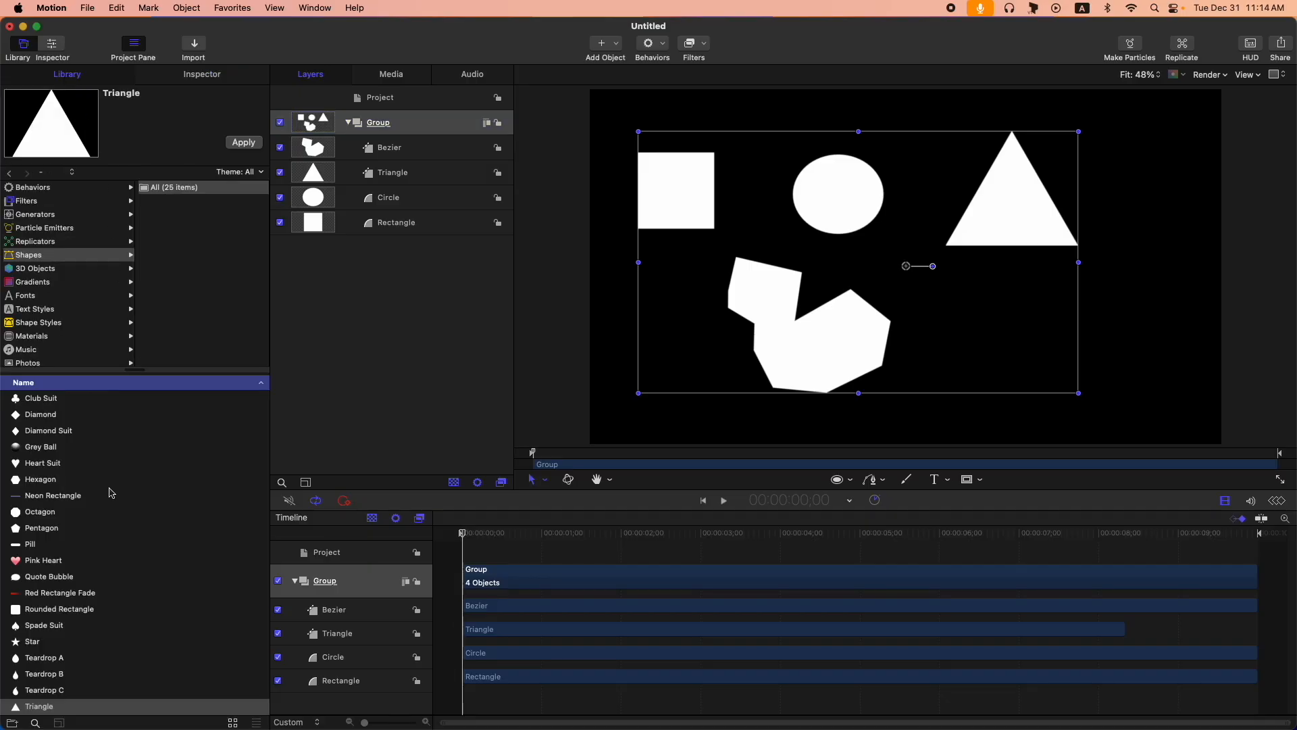
pyautogui.click(72, 256)
pyautogui.scroll(3, 62, 456)
pyautogui.scroll(-3, 61, 456)
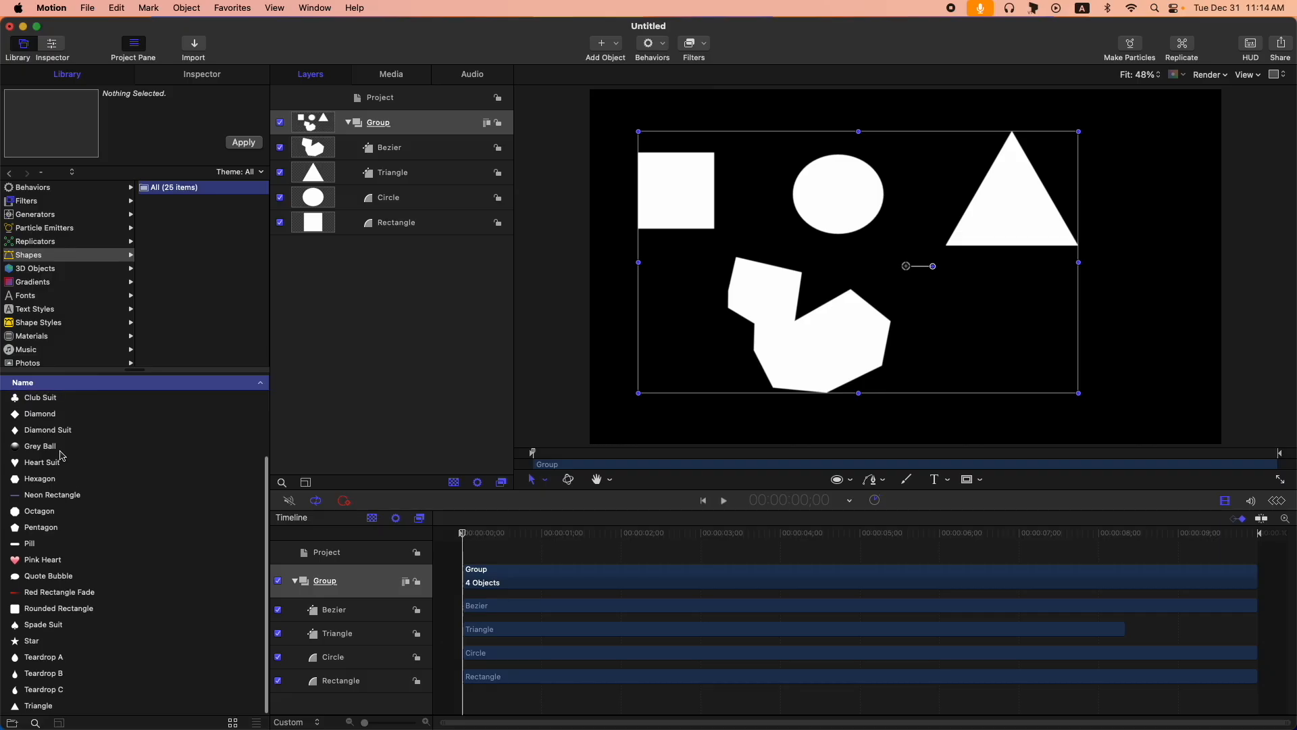
pyautogui.scroll(1, 61, 455)
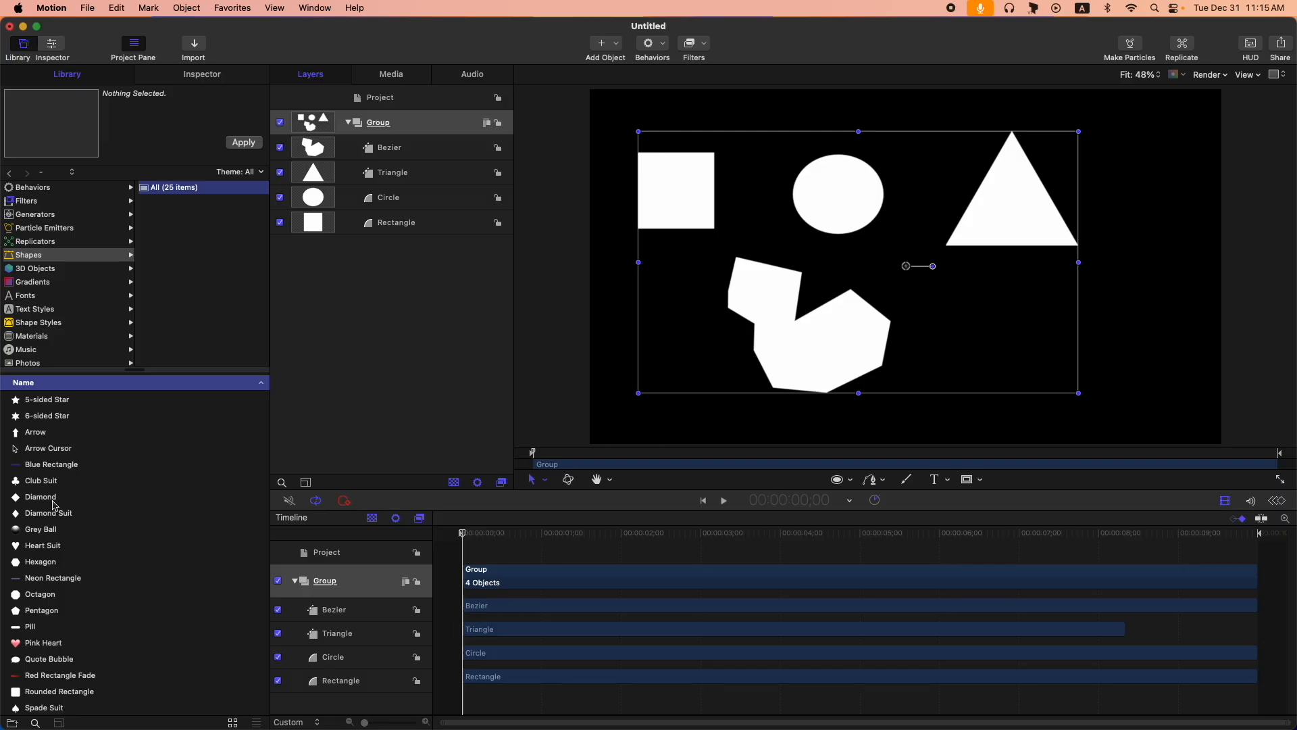
# - Add the Star and Sunburst generators from the library to the Group
pyautogui.click(49, 215)
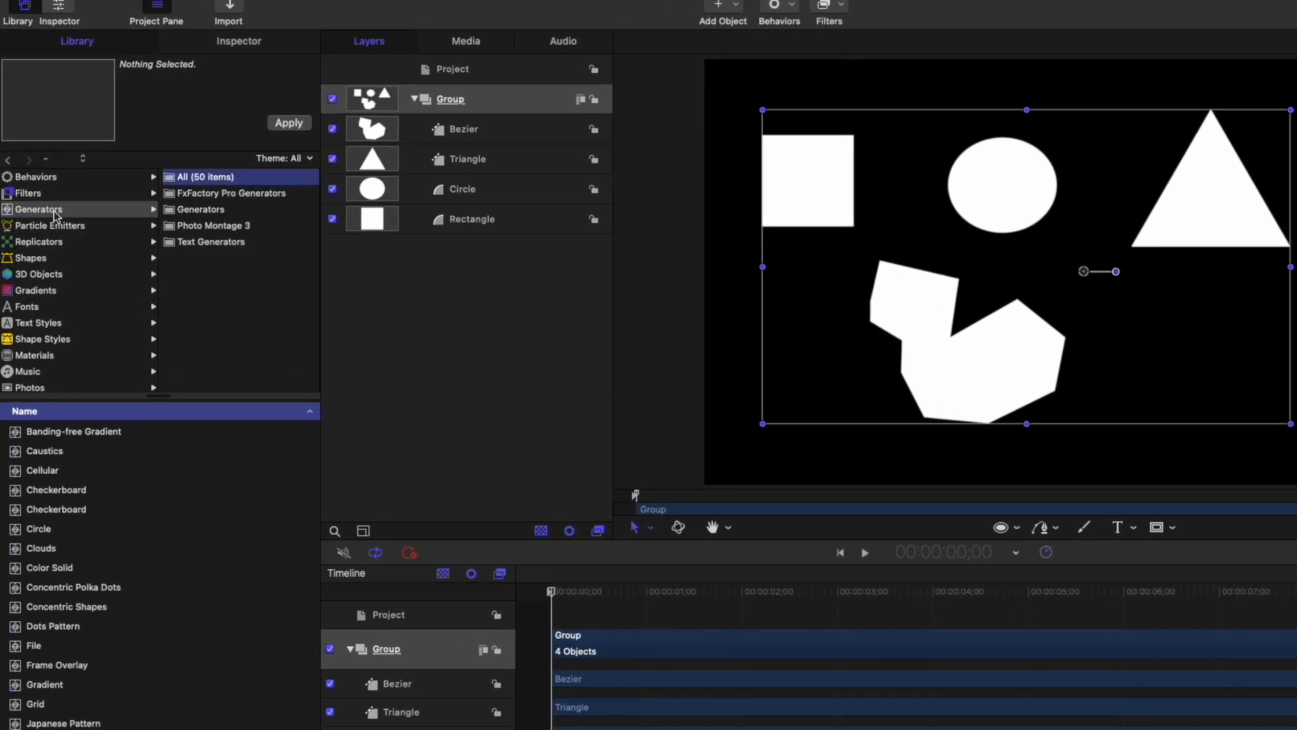
pyautogui.click(198, 211)
pyautogui.scroll(-3, 80, 716)
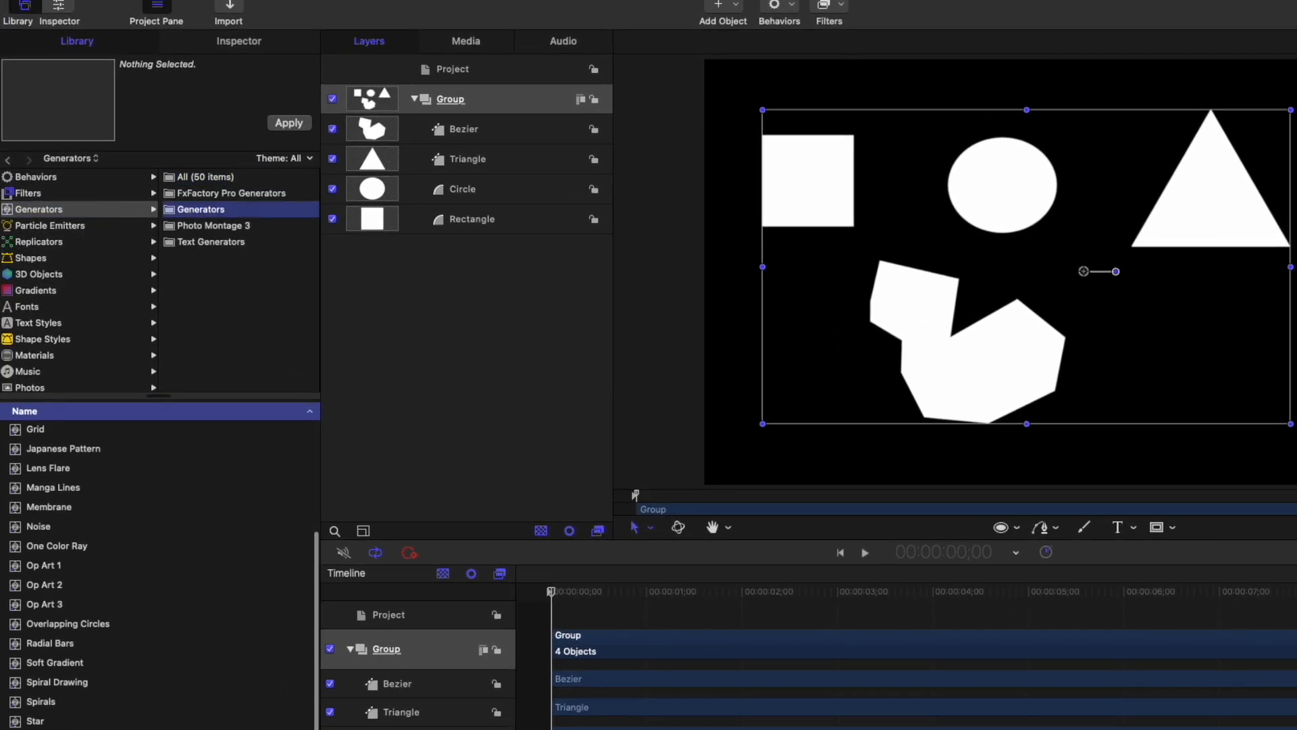
pyautogui.click(57, 723)
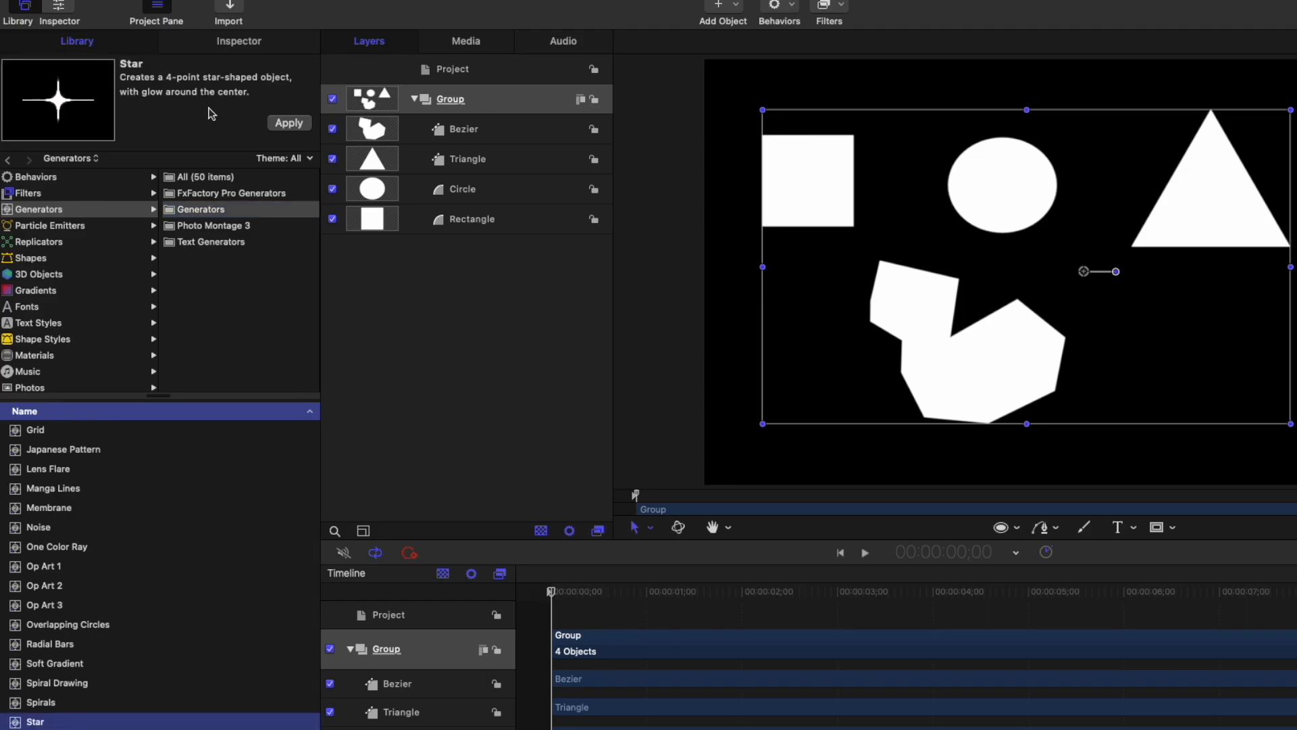
pyautogui.click(293, 126)
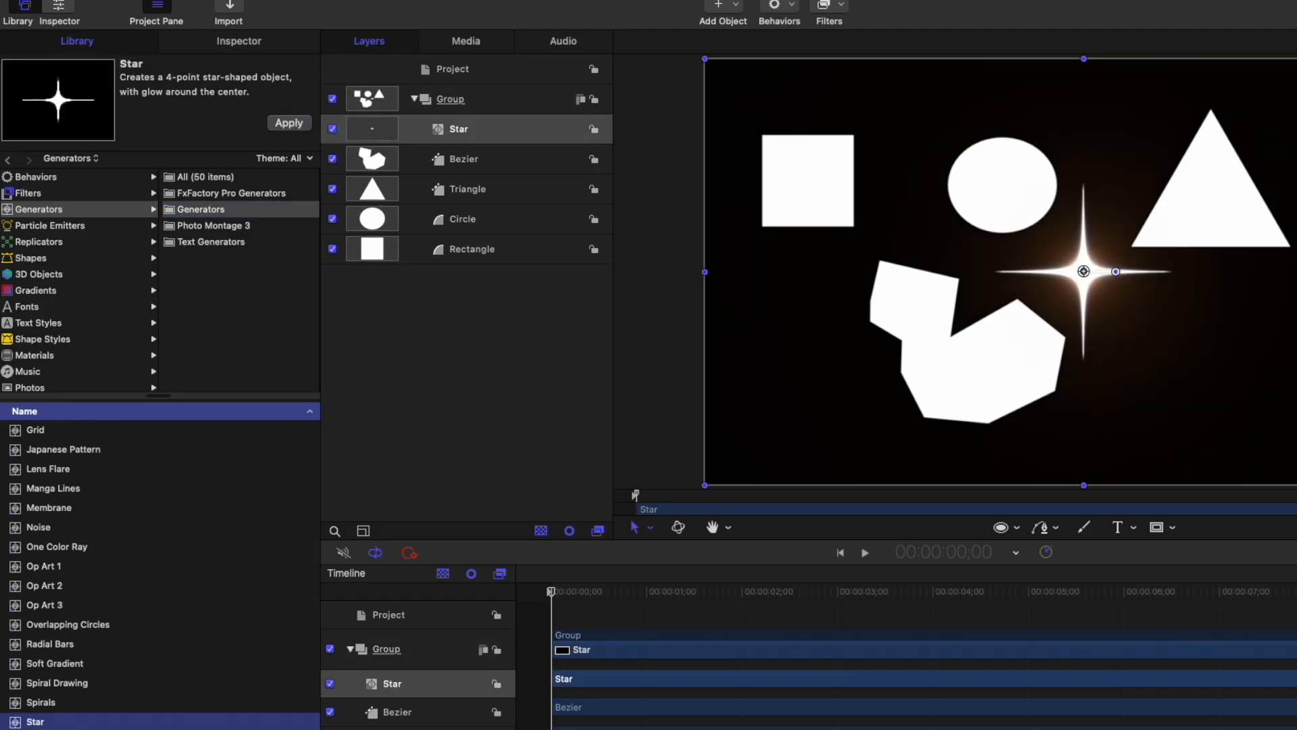
pyautogui.click(41, 674)
pyautogui.click(289, 123)
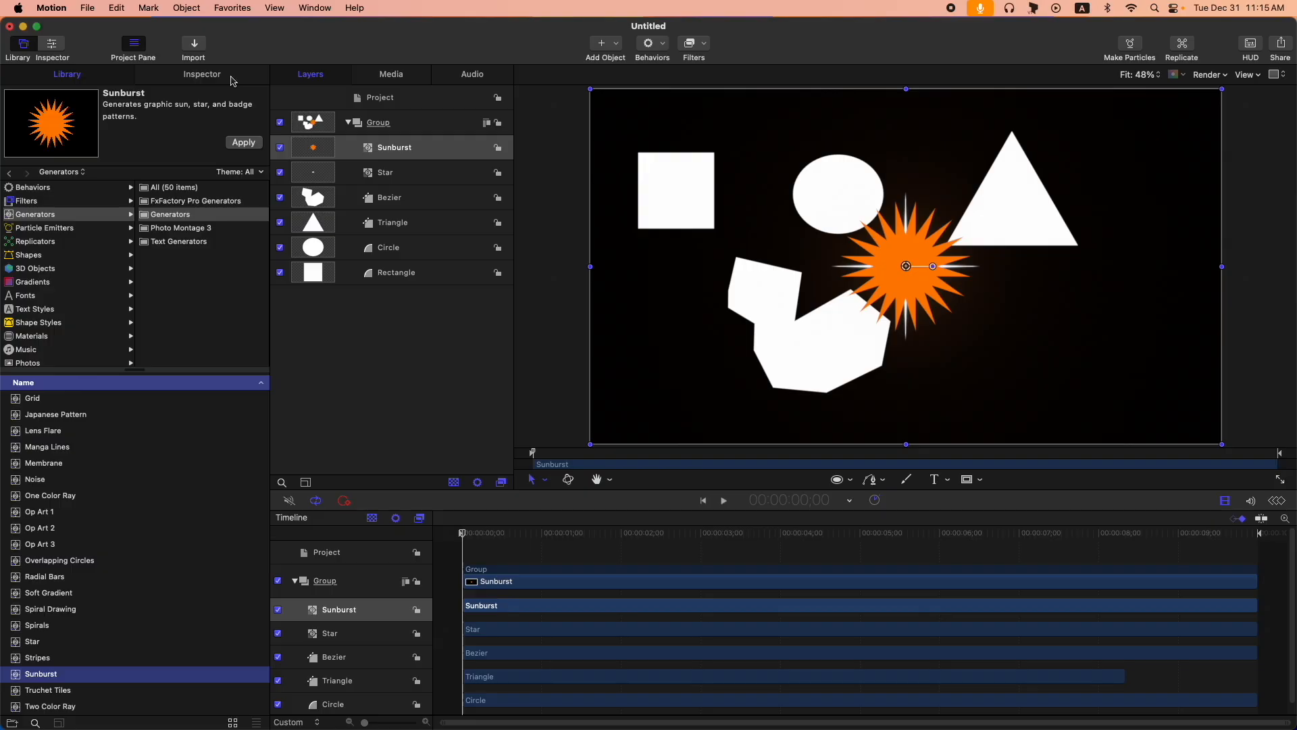
# - Compare the generator parameters of the Star and Sunburst layers in the Inspector
pyautogui.click(233, 81)
pyautogui.click(402, 175)
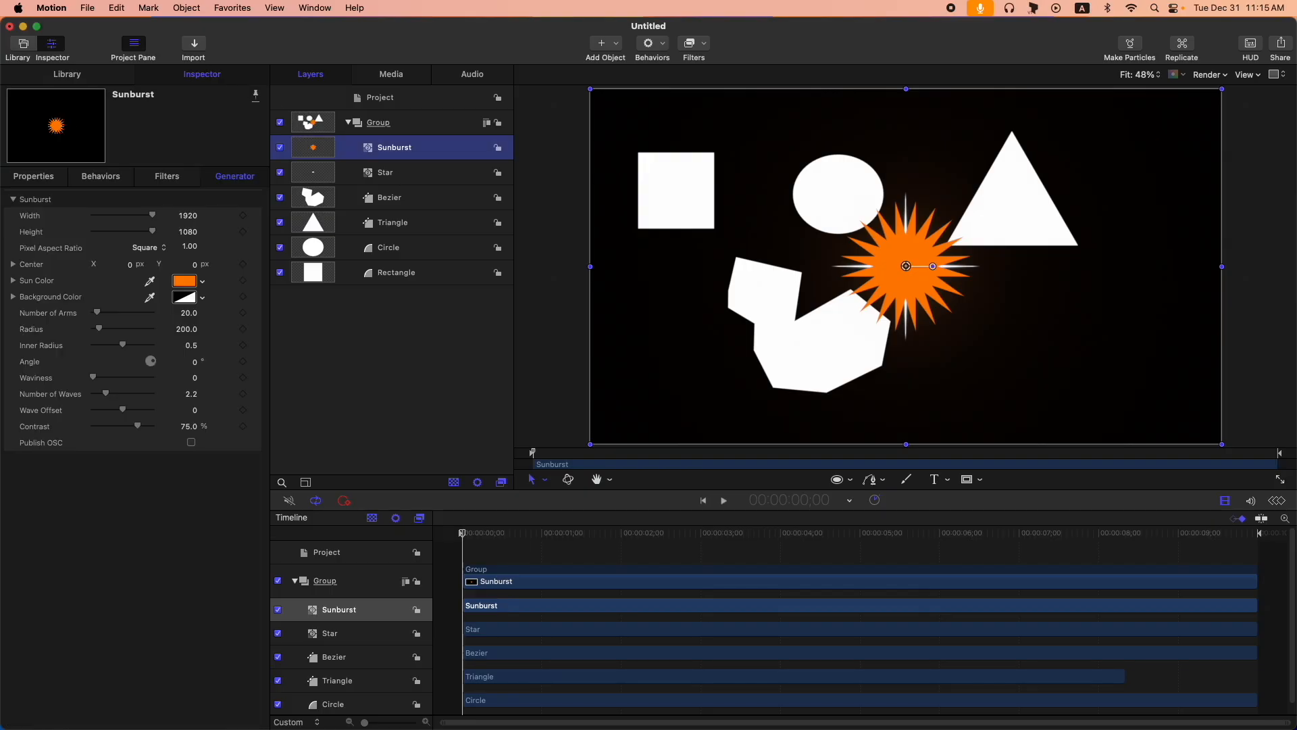
pyautogui.click(417, 149)
pyautogui.click(405, 176)
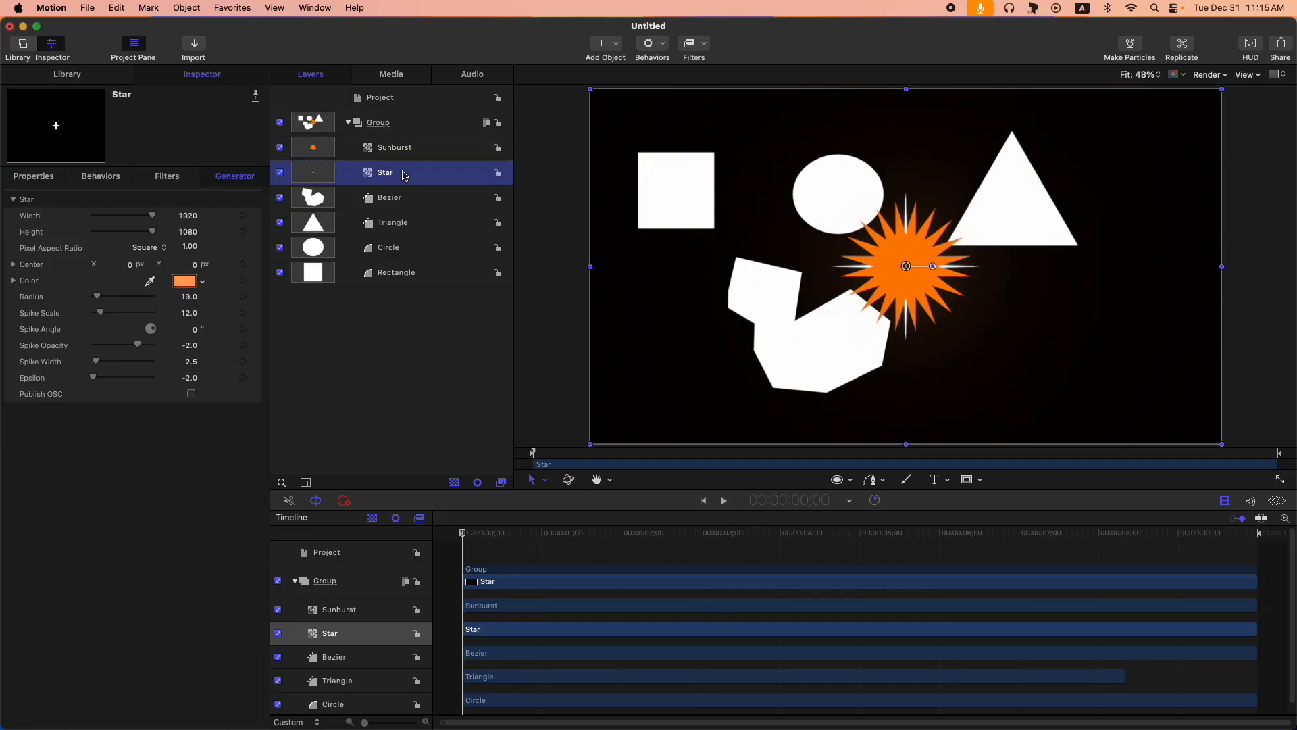
pyautogui.click(414, 149)
# - Hide the Star, Bezier, Triangle, Circle and Rectangle layers together
pyautogui.click(409, 175)
pyautogui.keyDown('shift'); pyautogui.click(412, 273); pyautogui.keyUp('shift')
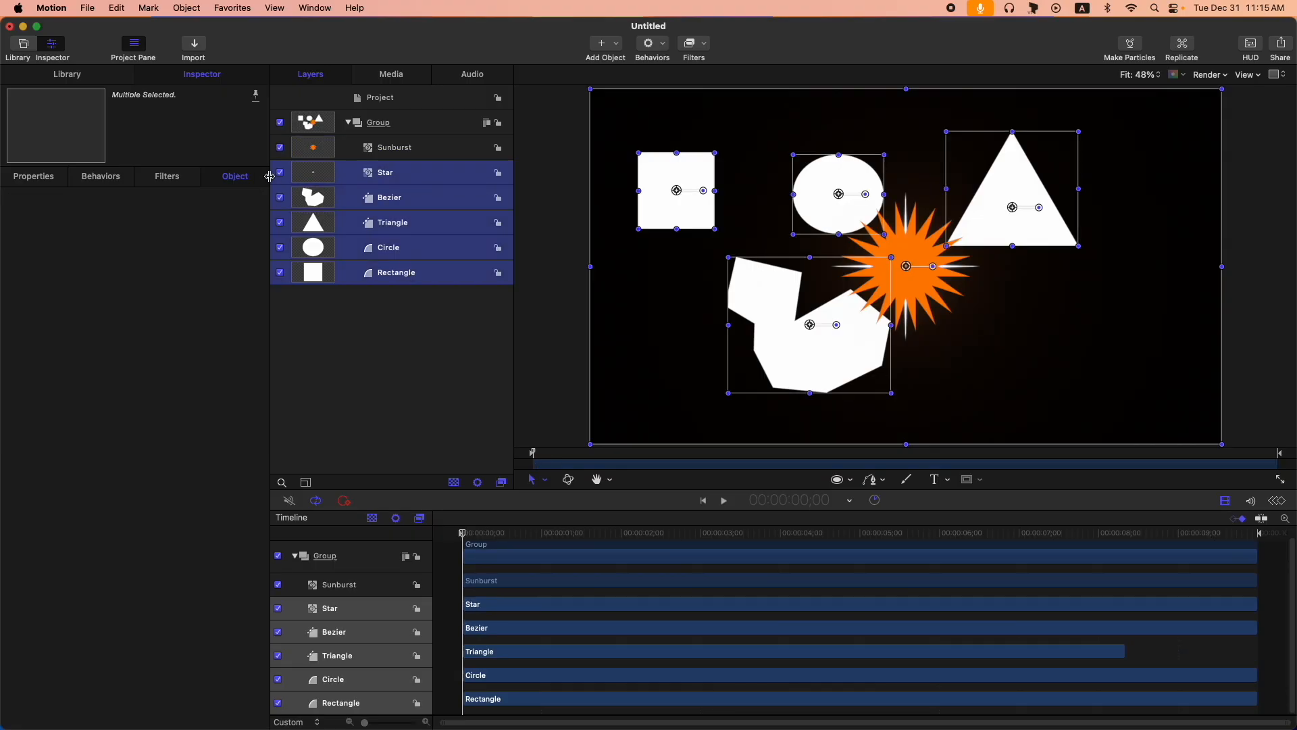
pyautogui.click(279, 173)
# - Set the Sunburst to 19 arms, radius 591, inner radius 0.41, angle 8°, waviness 12, number of waves 2.93, wave offset 5 and contrast 36.75%
pyautogui.click(387, 163)
pyautogui.click(388, 152)
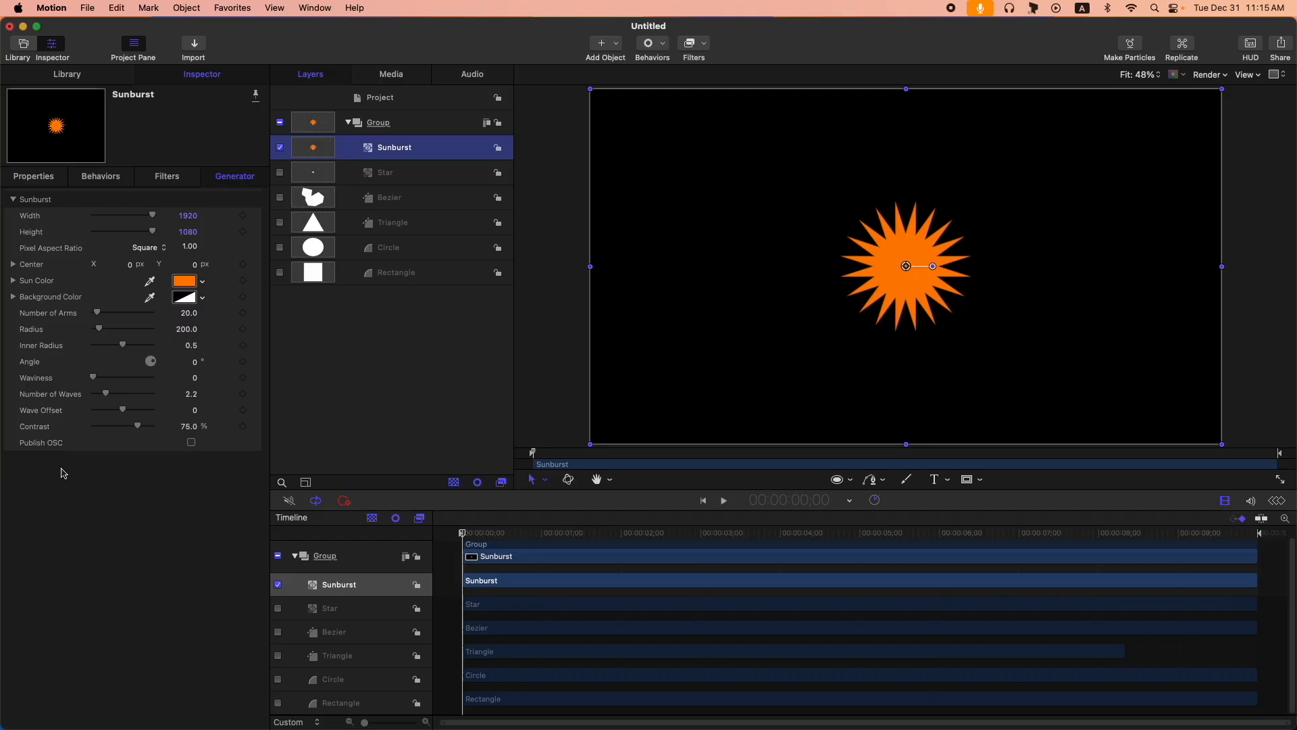
pyautogui.moveTo(98, 313); pyautogui.dragTo(119, 347)
pyautogui.moveTo(197, 367); pyautogui.dragTo(201, 366)
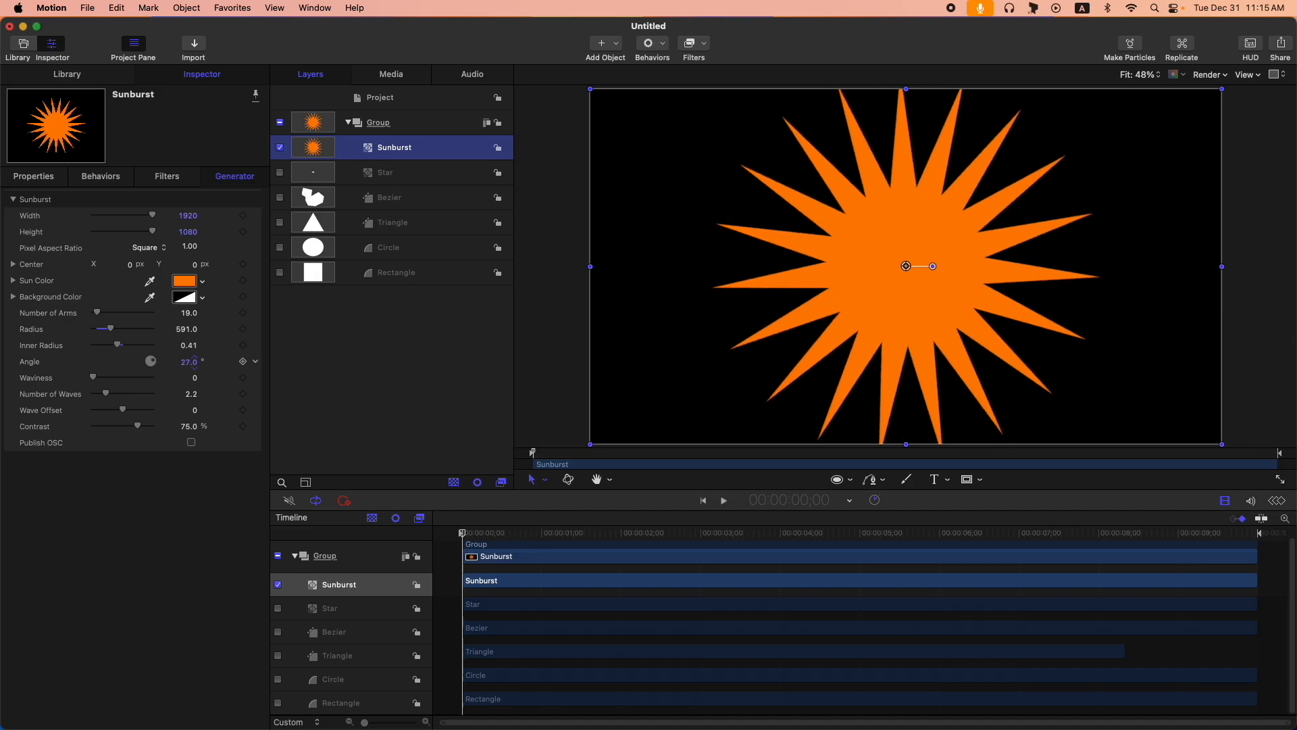
pyautogui.moveTo(95, 377)
pyautogui.mouseDown()
pyautogui.moveTo(141, 411)
pyautogui.moveTo(102, 427)
pyautogui.mouseUp()
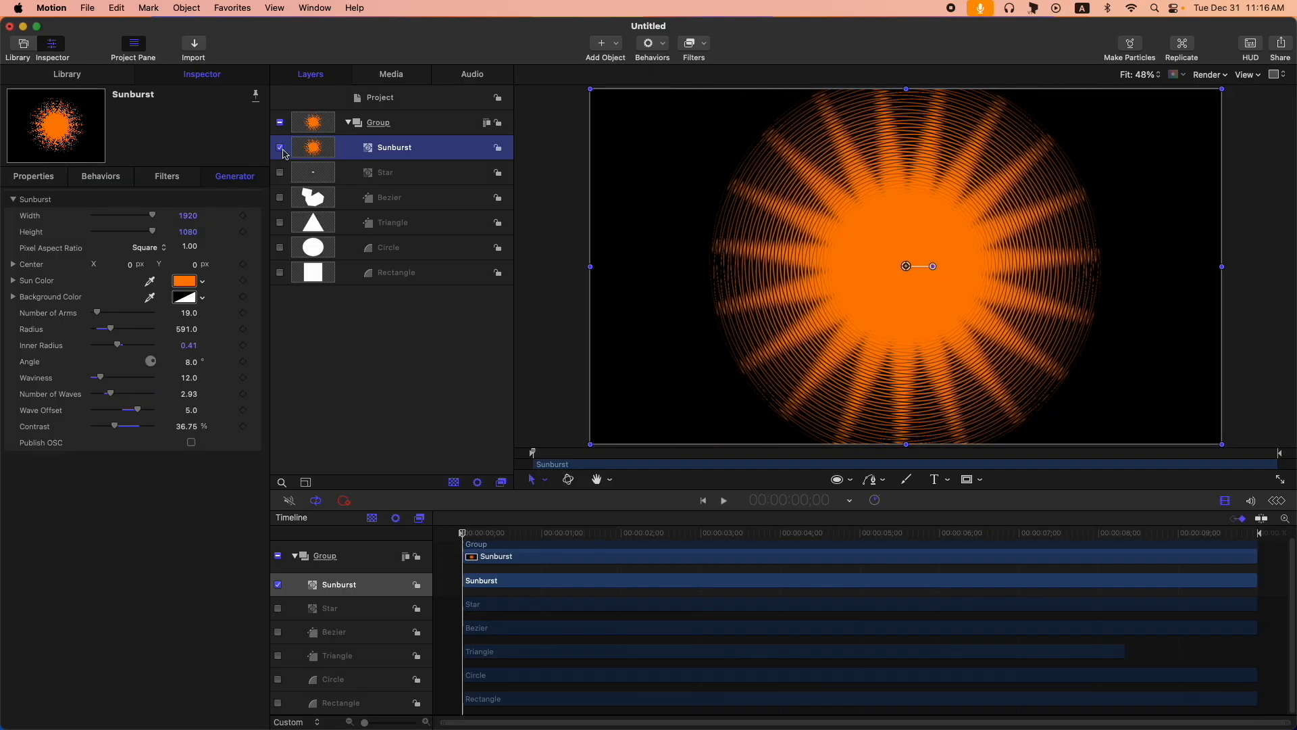
# - Hide the Sunburst layer and briefly show the Star layer on its own before hiding it again
pyautogui.click(280, 148)
pyautogui.click(395, 178)
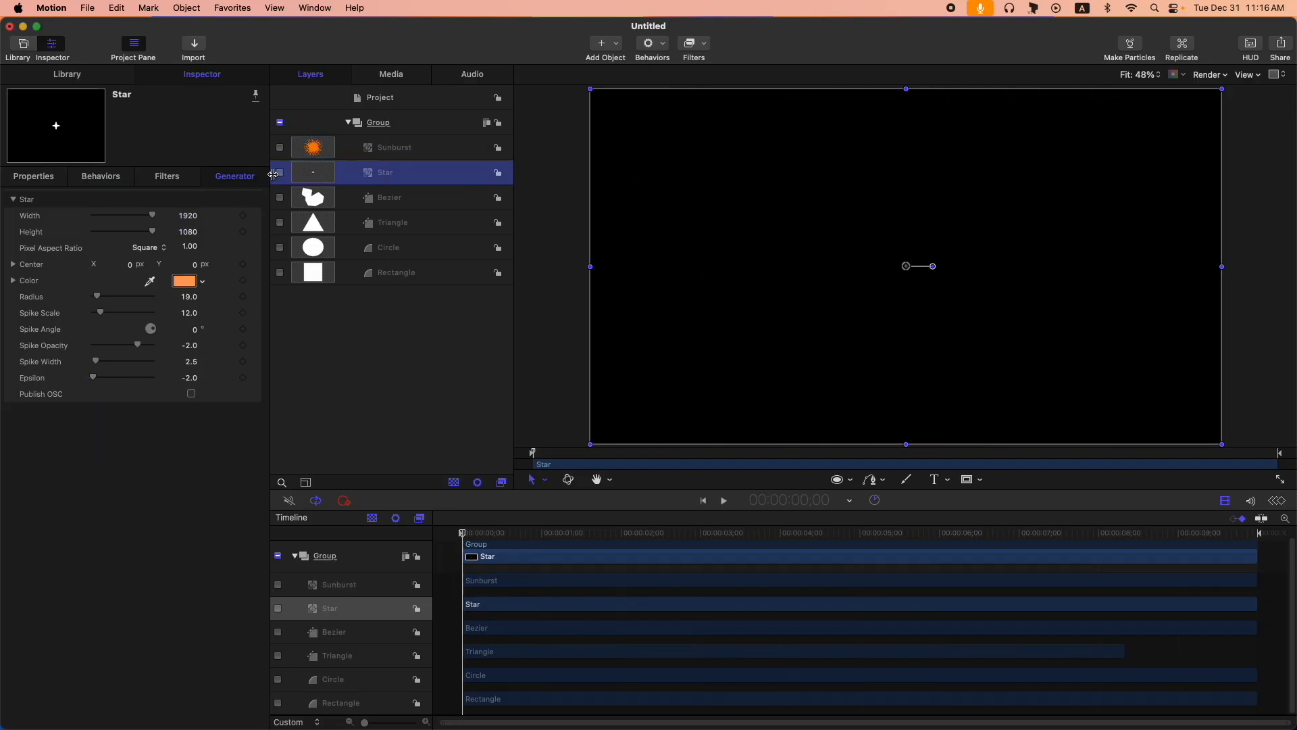
pyautogui.click(280, 173)
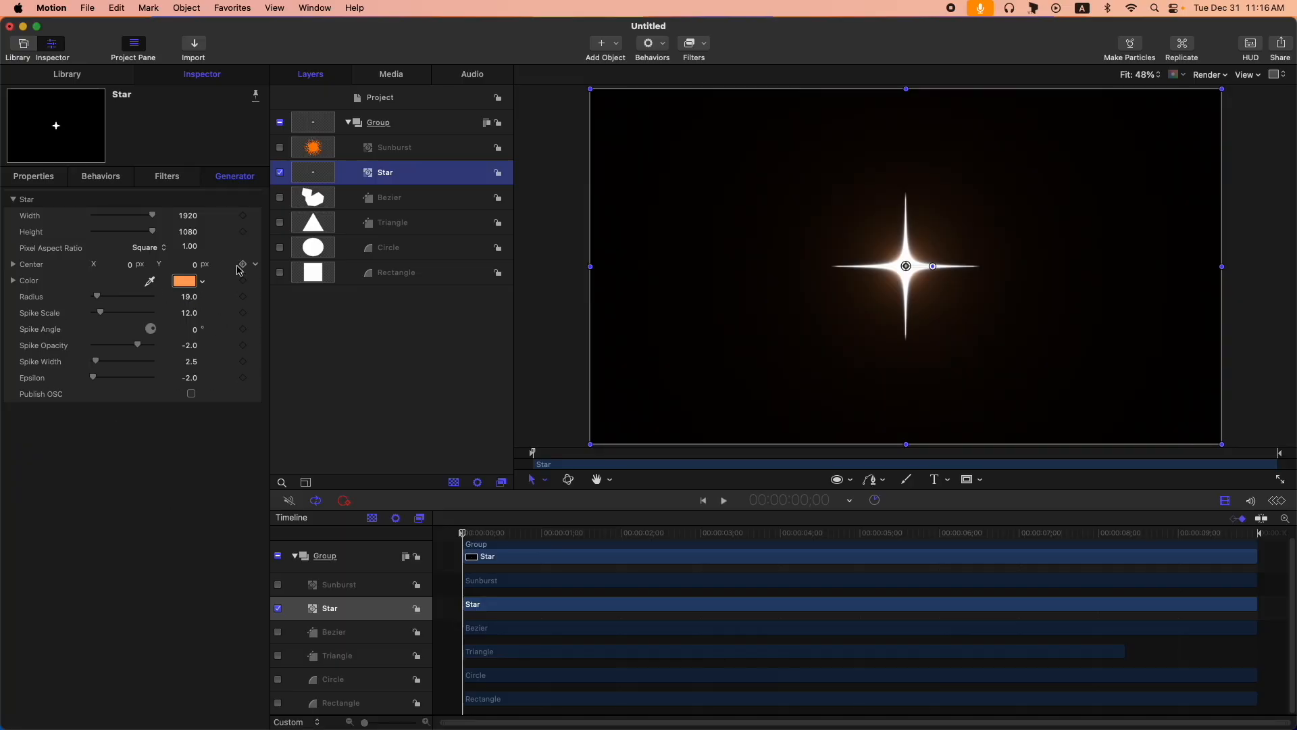
pyautogui.click(280, 173)
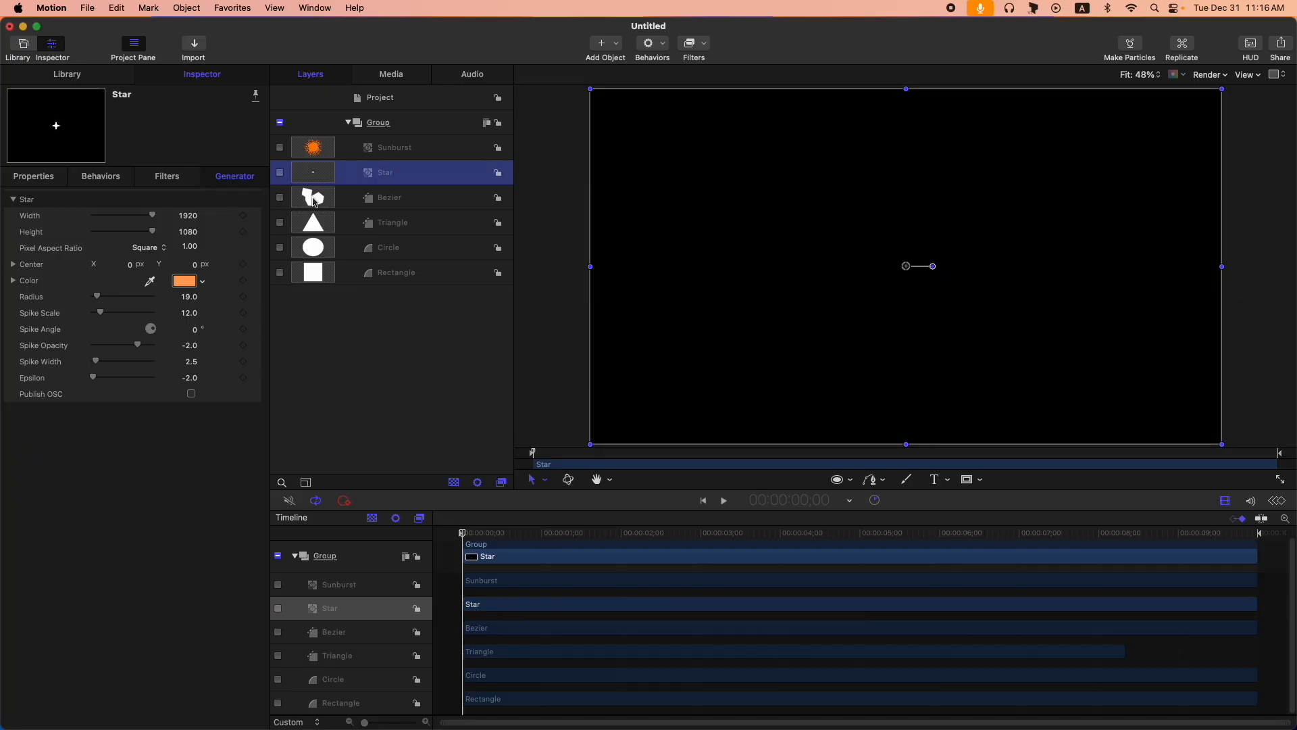
# - Show the Bezier layer and enable its outline, switching its fill off and back on to compare
pyautogui.click(421, 201)
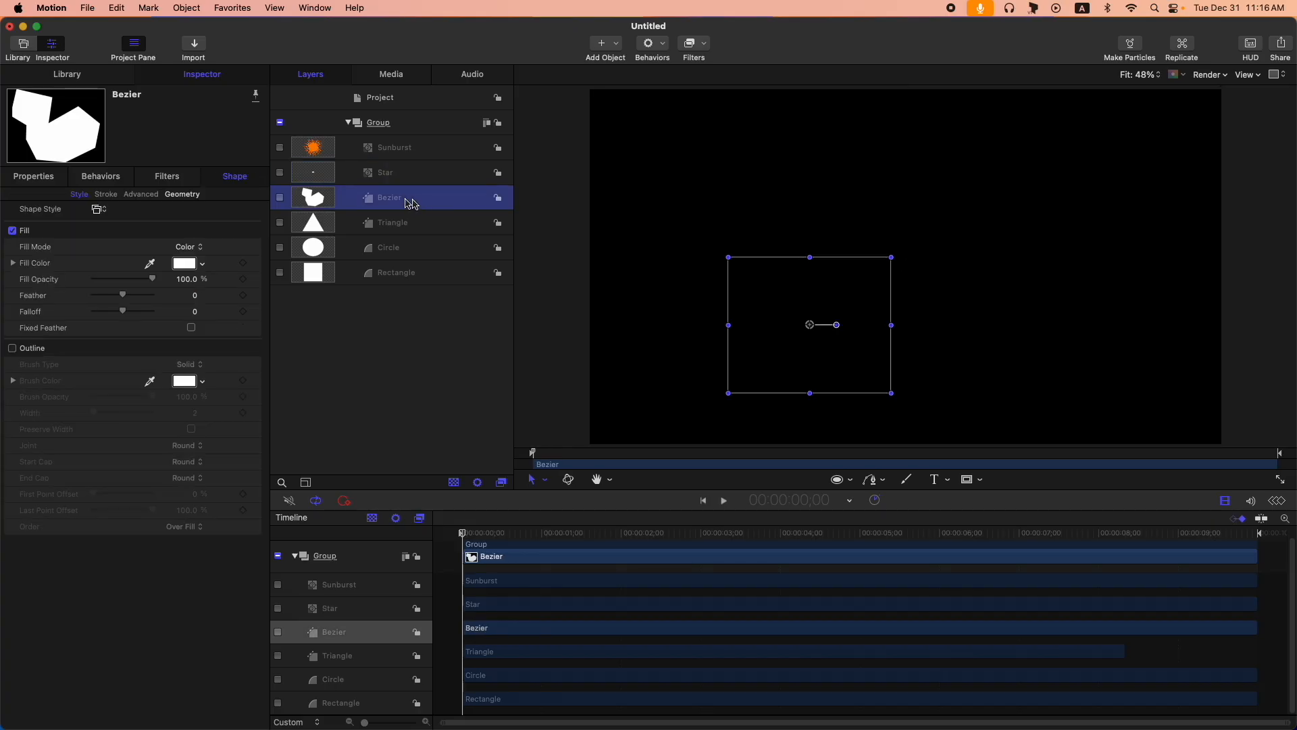
pyautogui.click(279, 198)
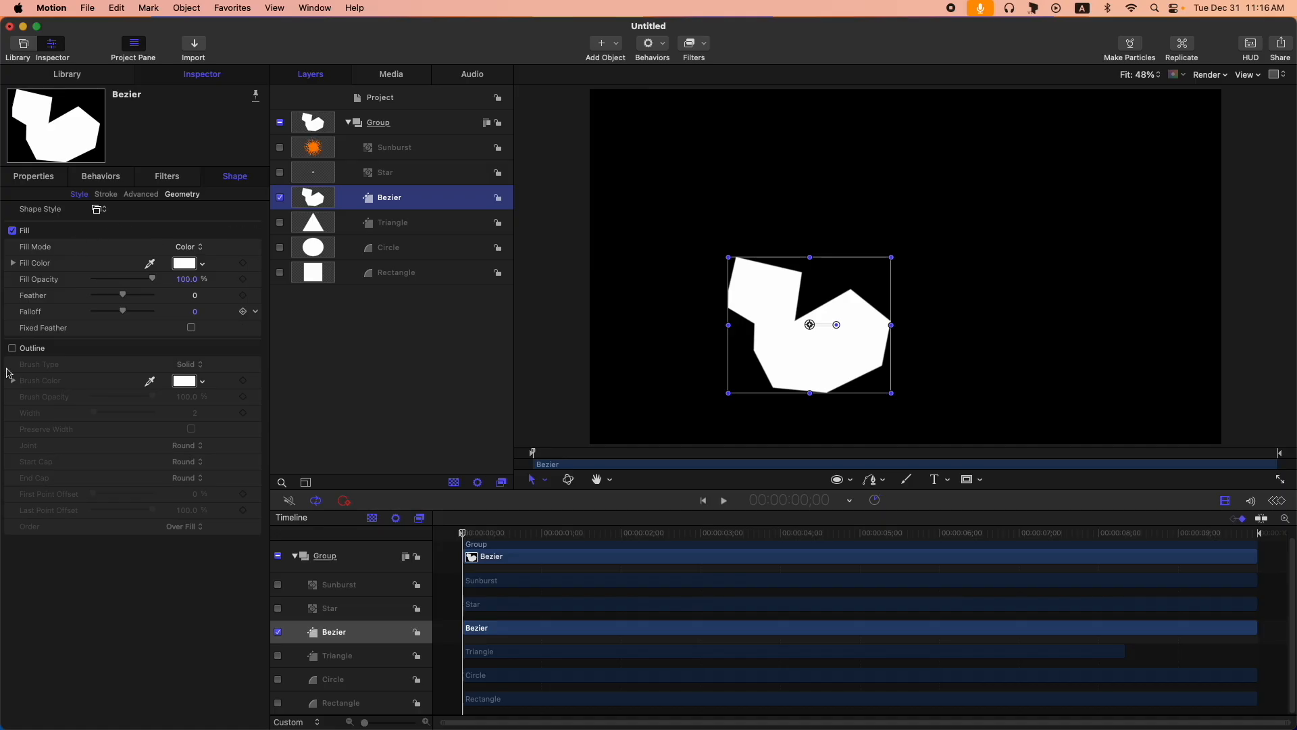
pyautogui.click(13, 231)
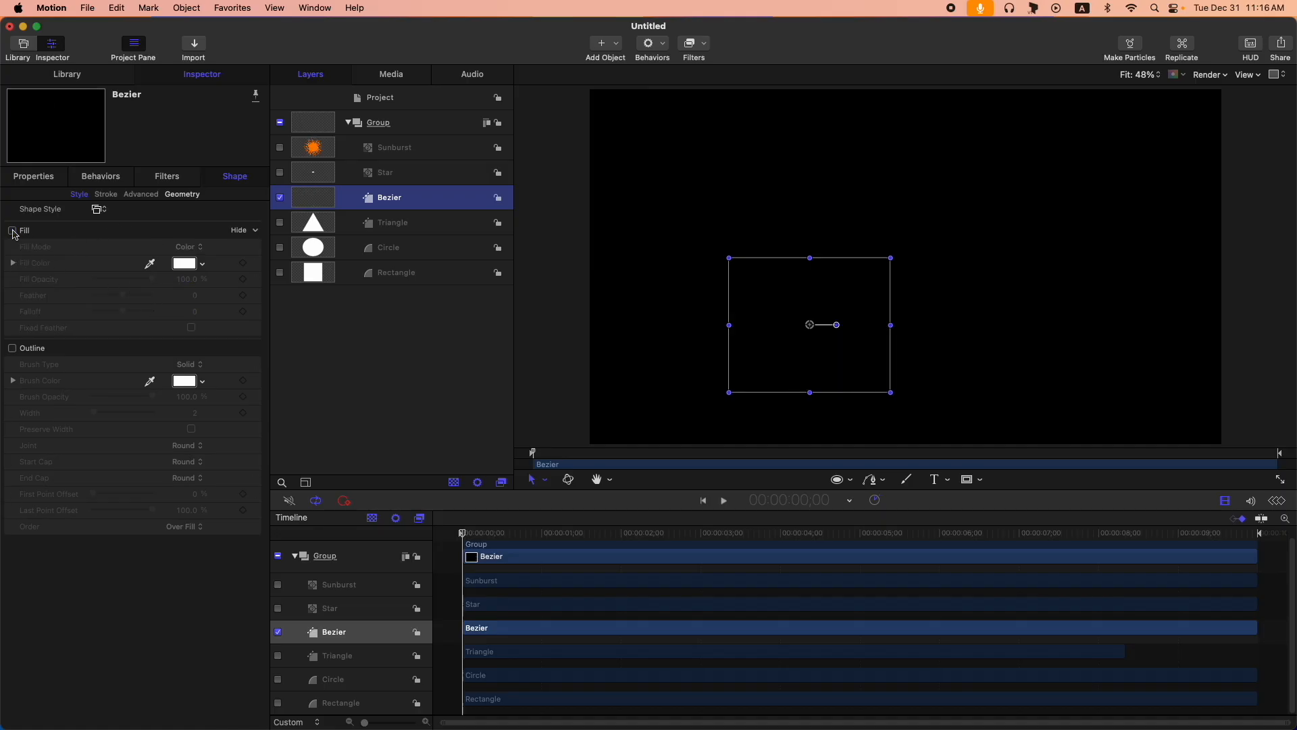
pyautogui.click(12, 348)
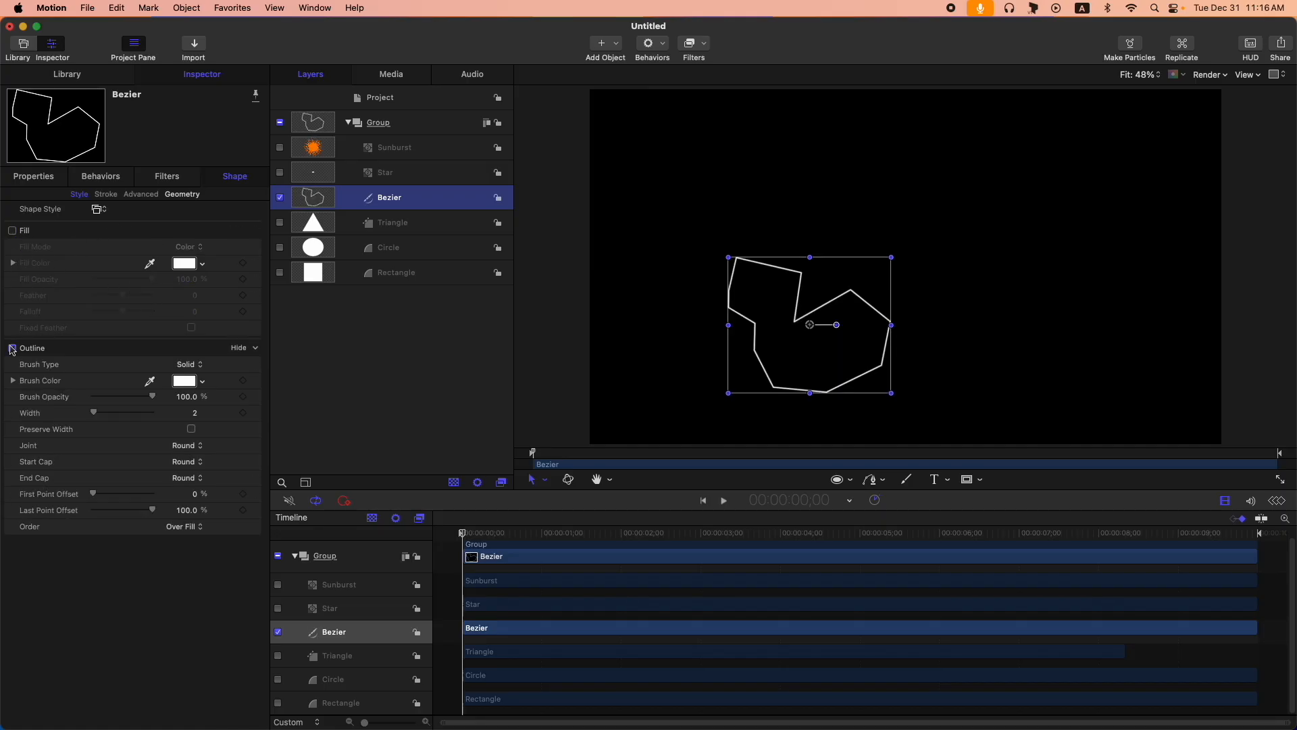
pyautogui.click(13, 231)
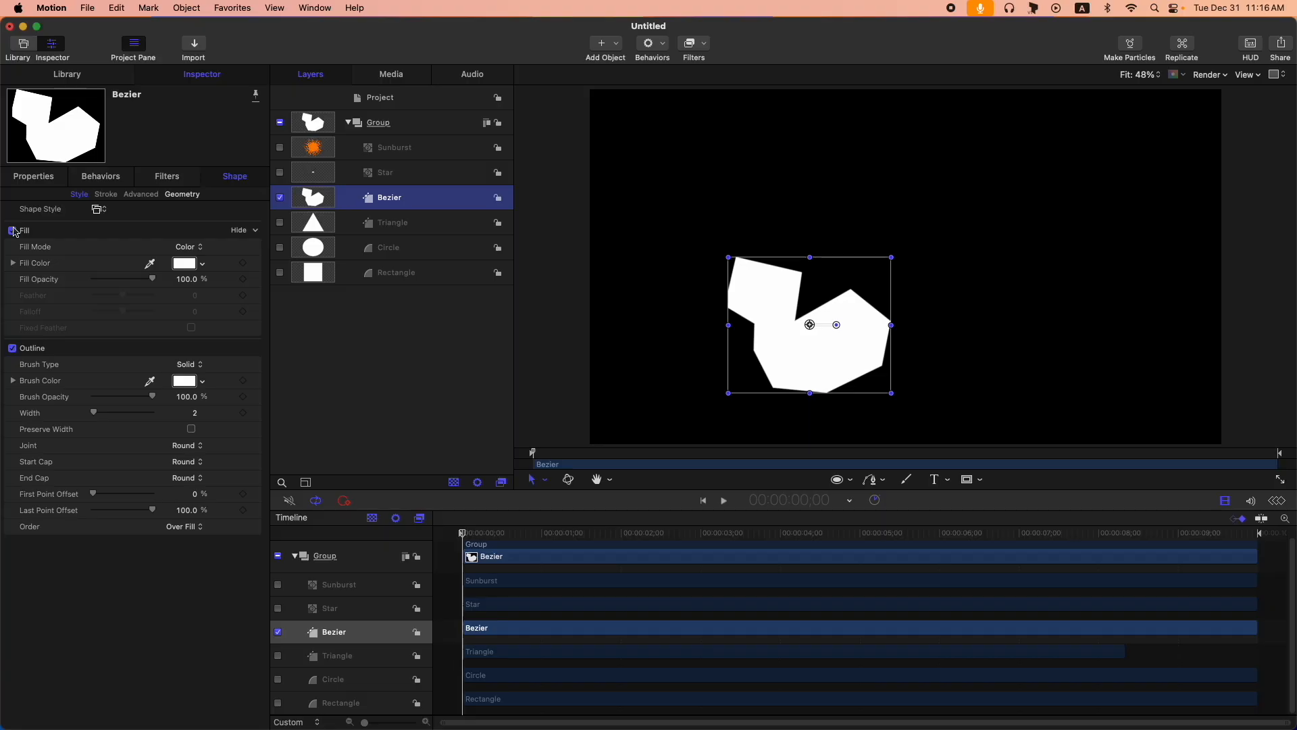
# - Reshape the Bezier with Edit Points by moving its notch and left-side points outward
pyautogui.click(547, 483)
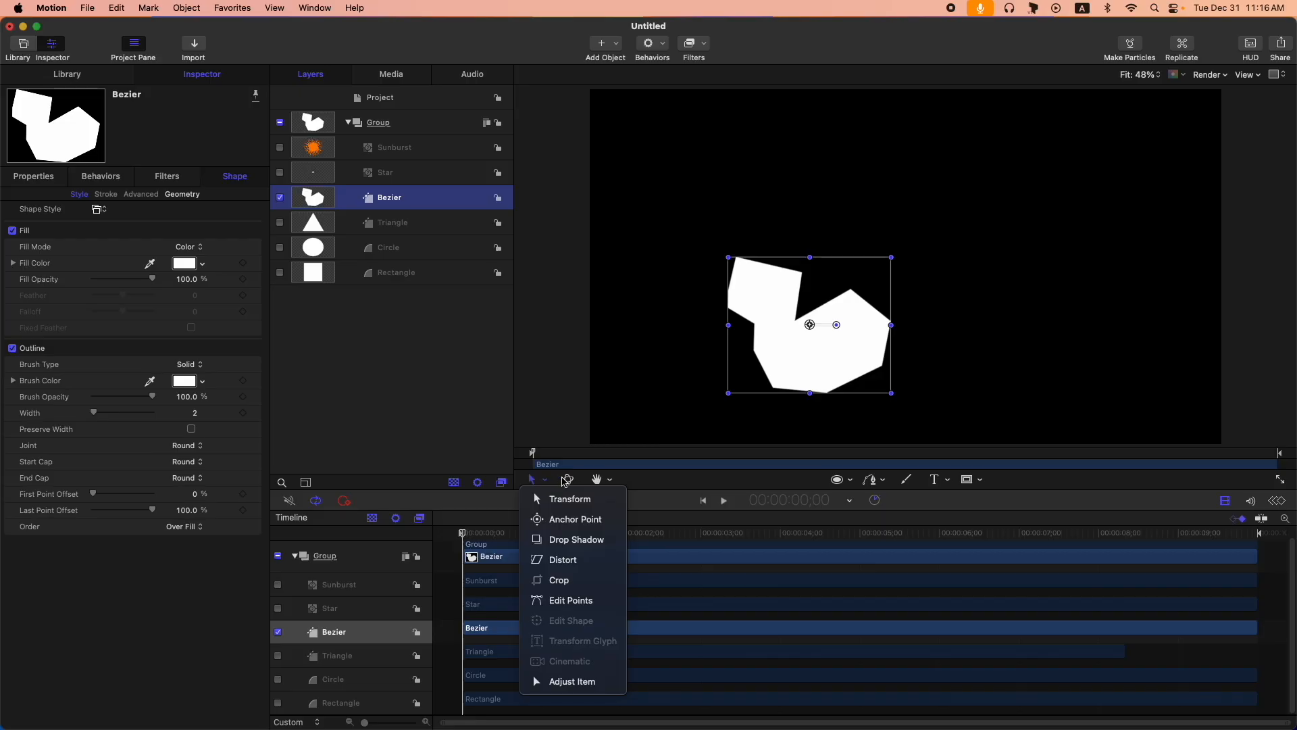
pyautogui.click(581, 602)
pyautogui.moveTo(795, 319); pyautogui.dragTo(839, 228)
pyautogui.moveTo(802, 273); pyautogui.dragTo(777, 212)
pyautogui.moveTo(736, 257); pyautogui.dragTo(690, 208)
pyautogui.moveTo(729, 291); pyautogui.dragTo(707, 342)
pyautogui.moveTo(756, 323); pyautogui.dragTo(733, 369)
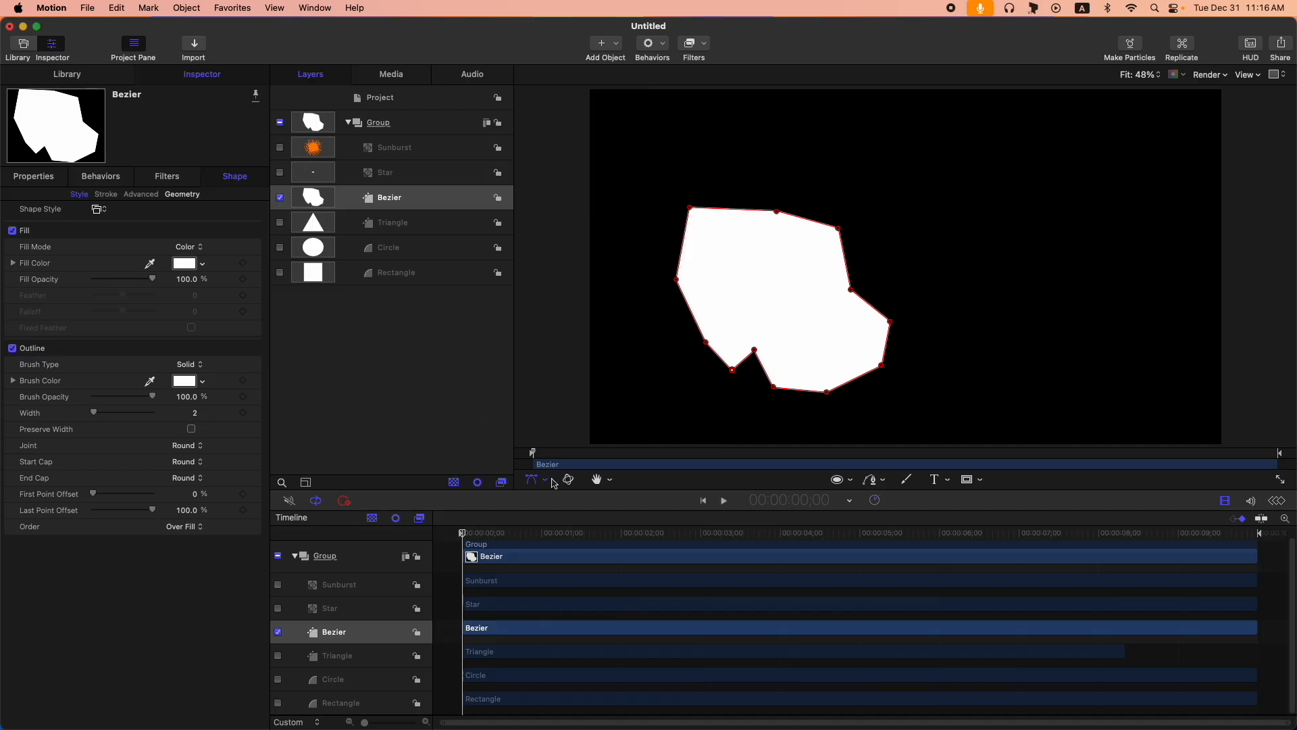
# - Hide the Bezier layer, and show and select the Triangle layer
pyautogui.click(280, 198)
pyautogui.click(280, 222)
pyautogui.click(406, 225)
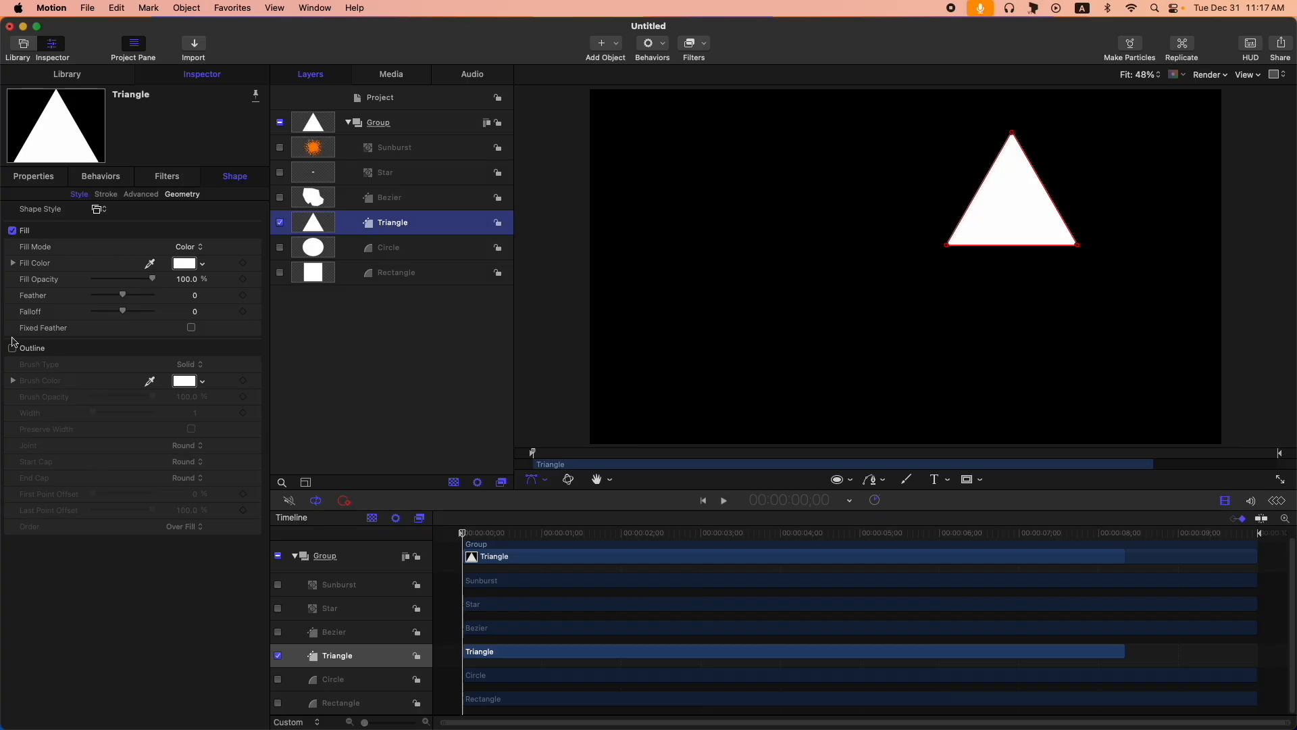
# - Compare the geometry parameters of the Triangle and Circle shapes, showing the Circle once the Triangle is hidden and hiding it after viewing
pyautogui.click(183, 194)
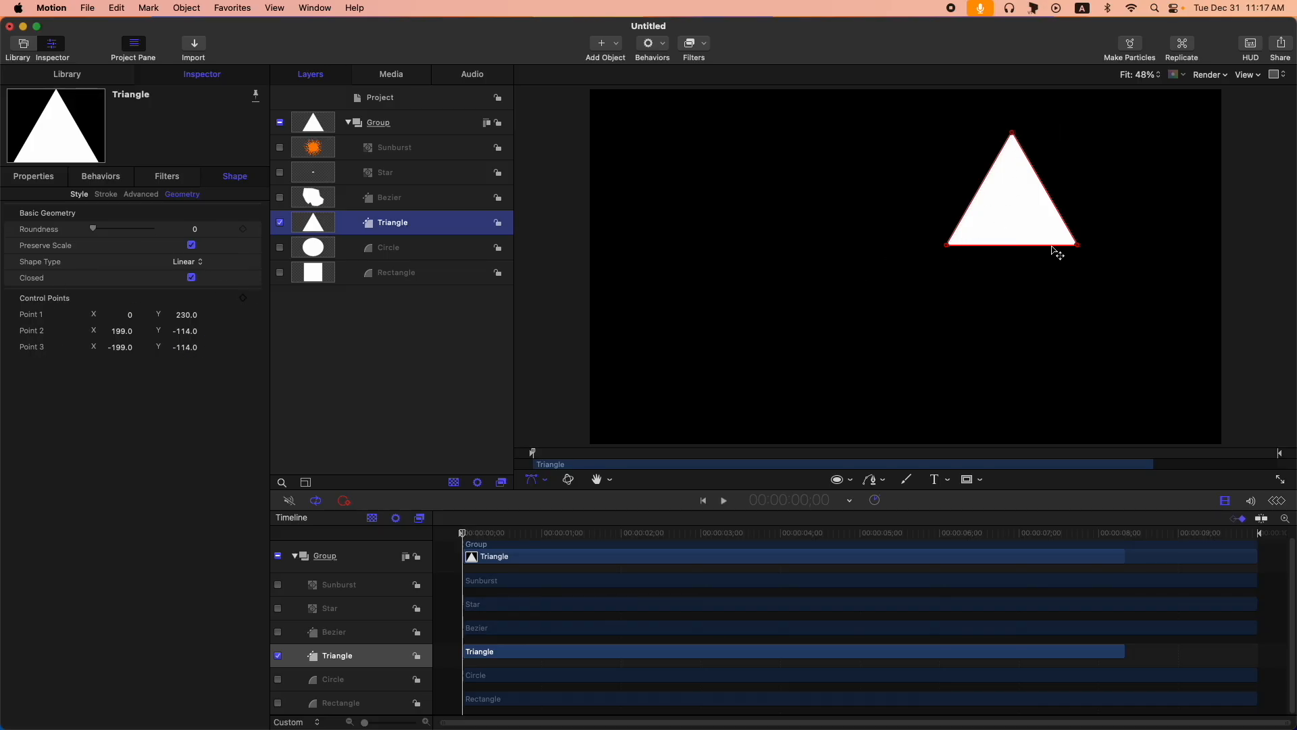
pyautogui.click(280, 223)
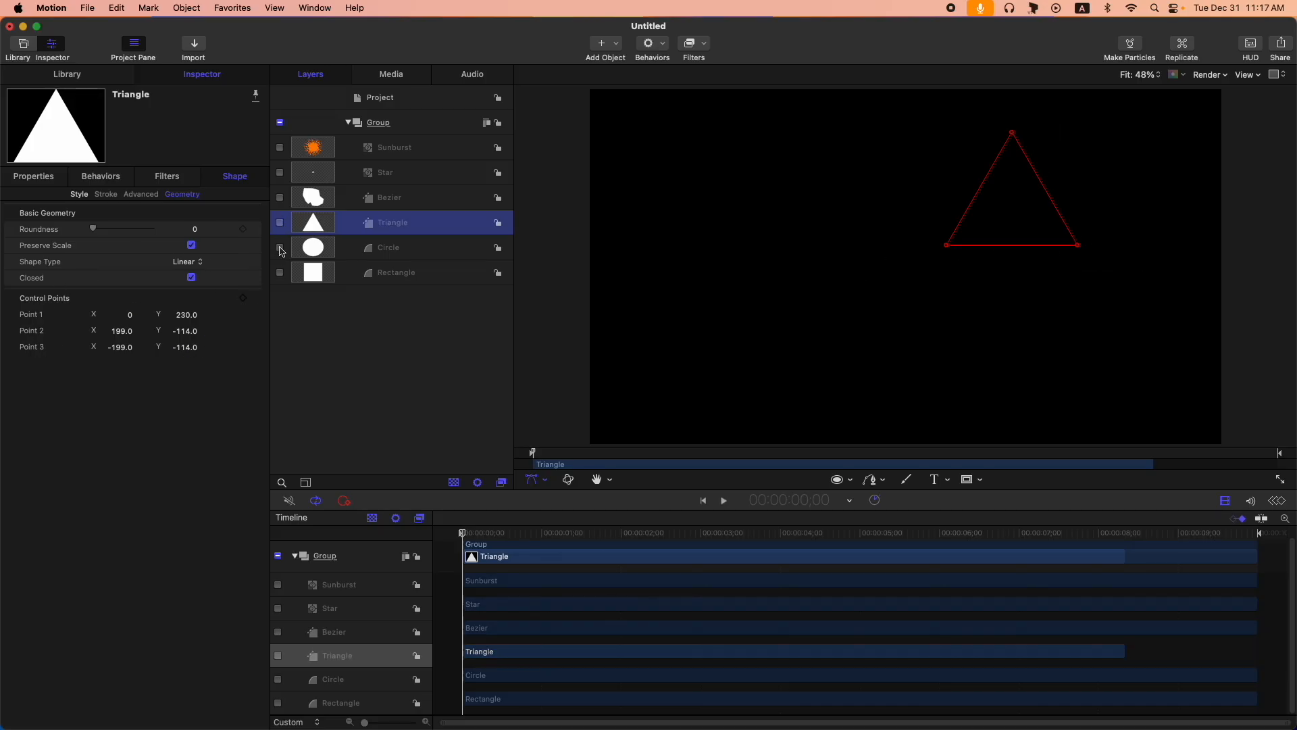
pyautogui.click(281, 248)
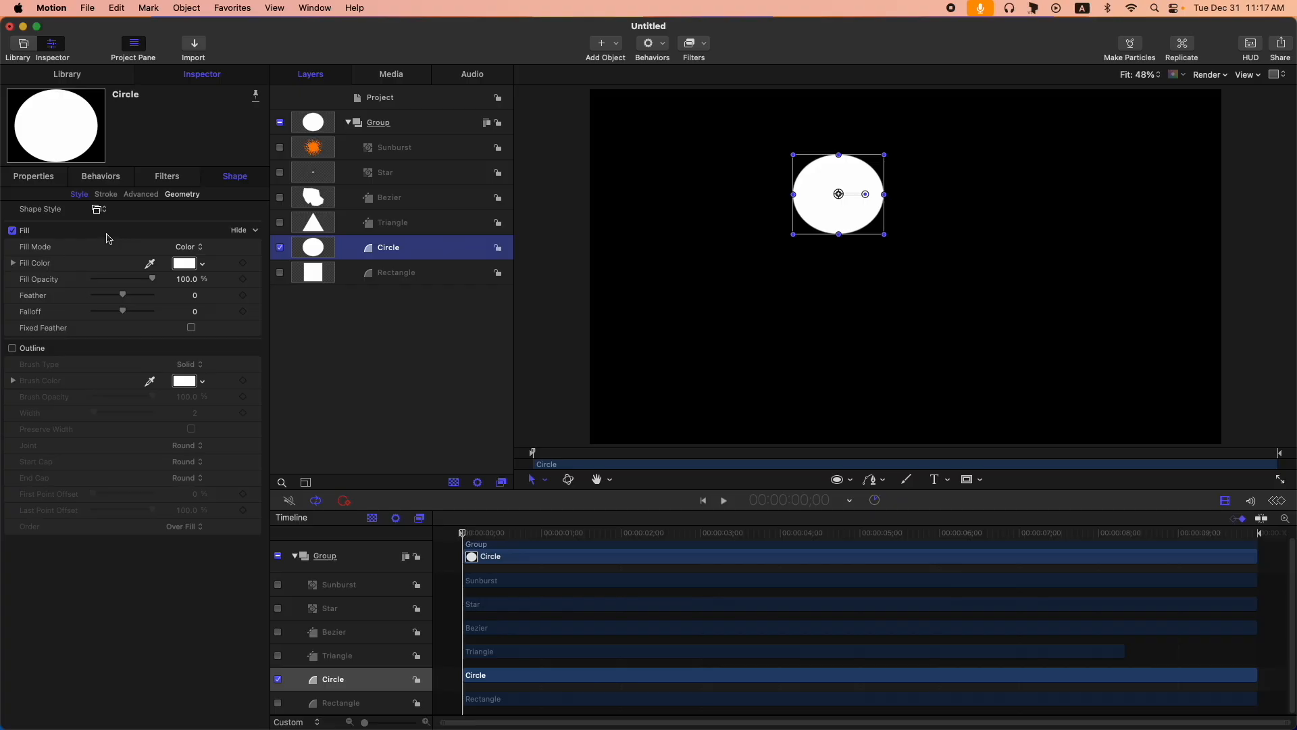
pyautogui.click(191, 198)
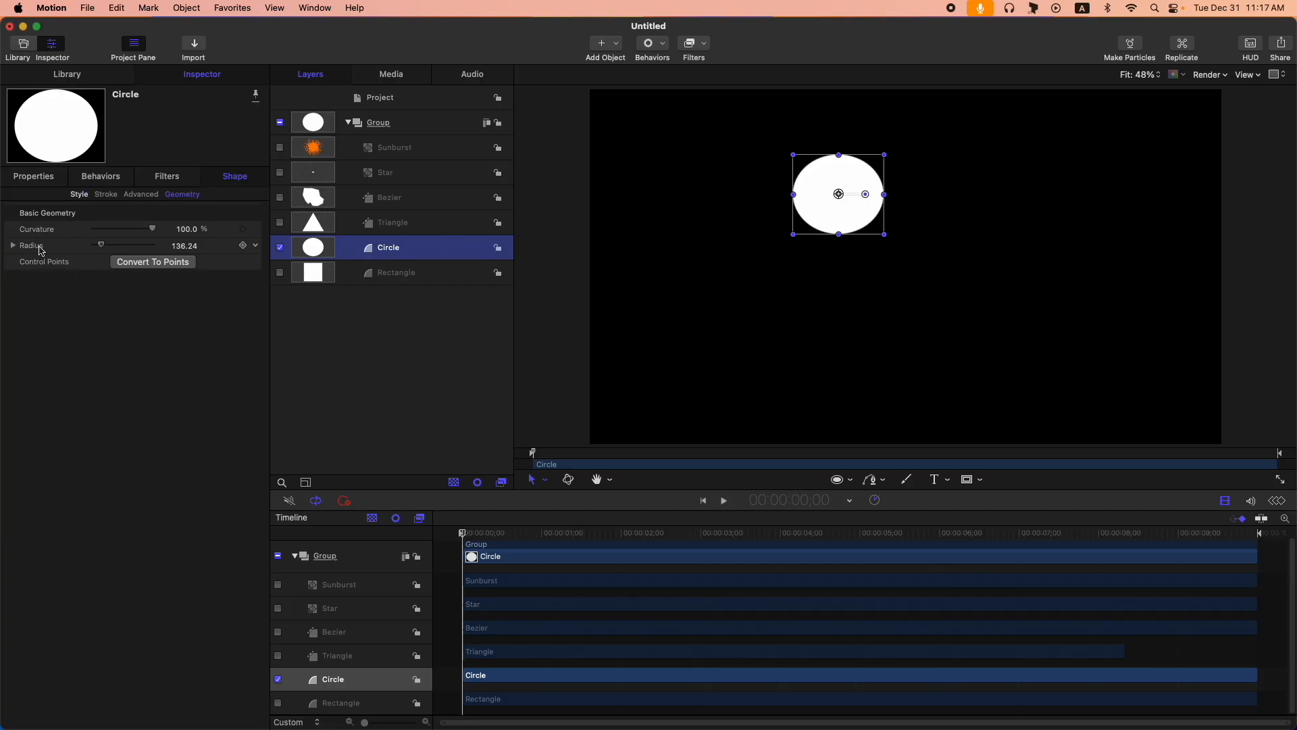
pyautogui.click(281, 250)
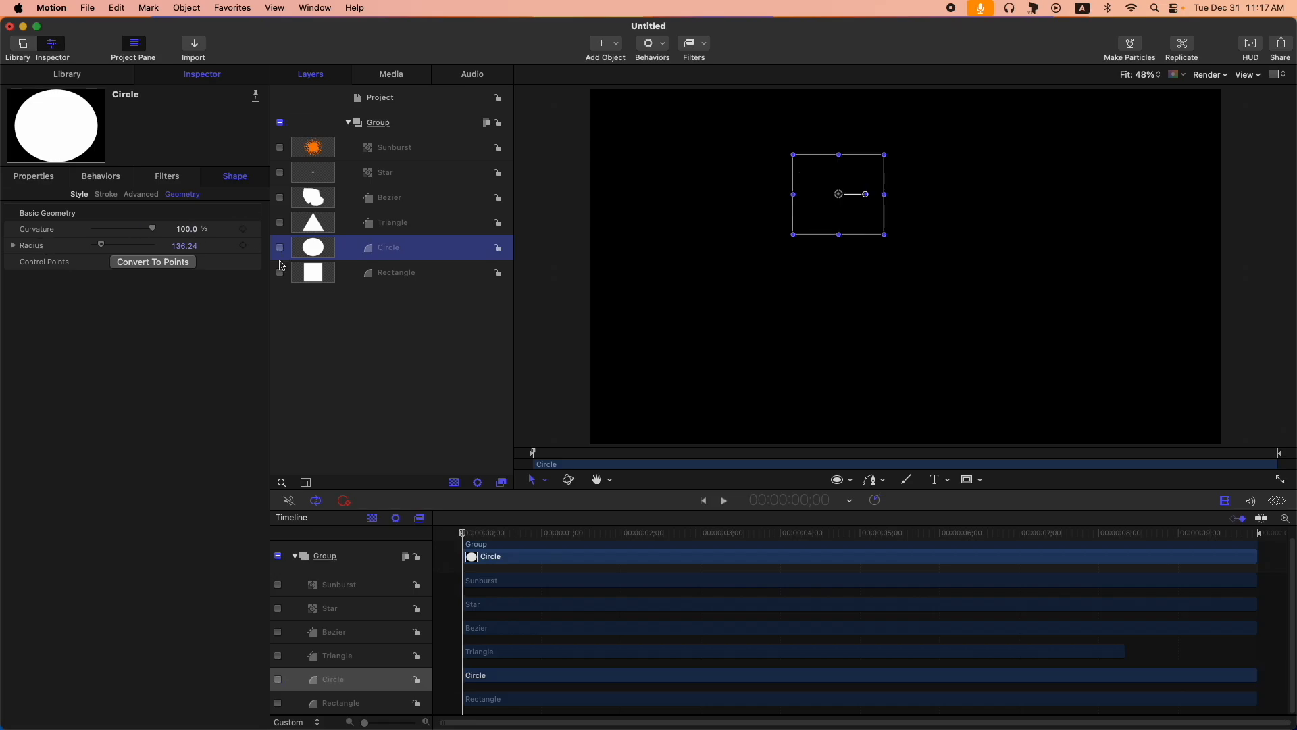
# - Show and select the Rectangle layer, check its Size components, and convert its geometry to control points
pyautogui.click(281, 273)
pyautogui.click(312, 273)
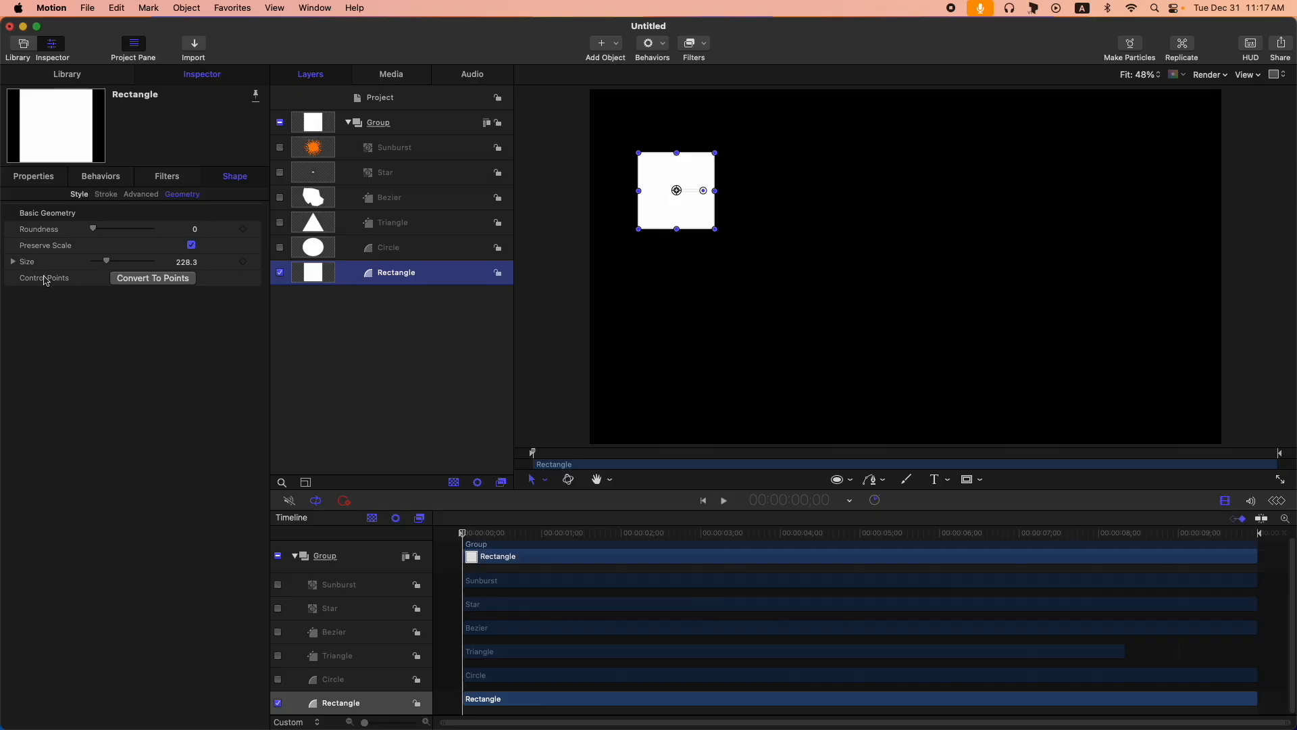
pyautogui.click(13, 262)
pyautogui.click(13, 262)
pyautogui.click(164, 280)
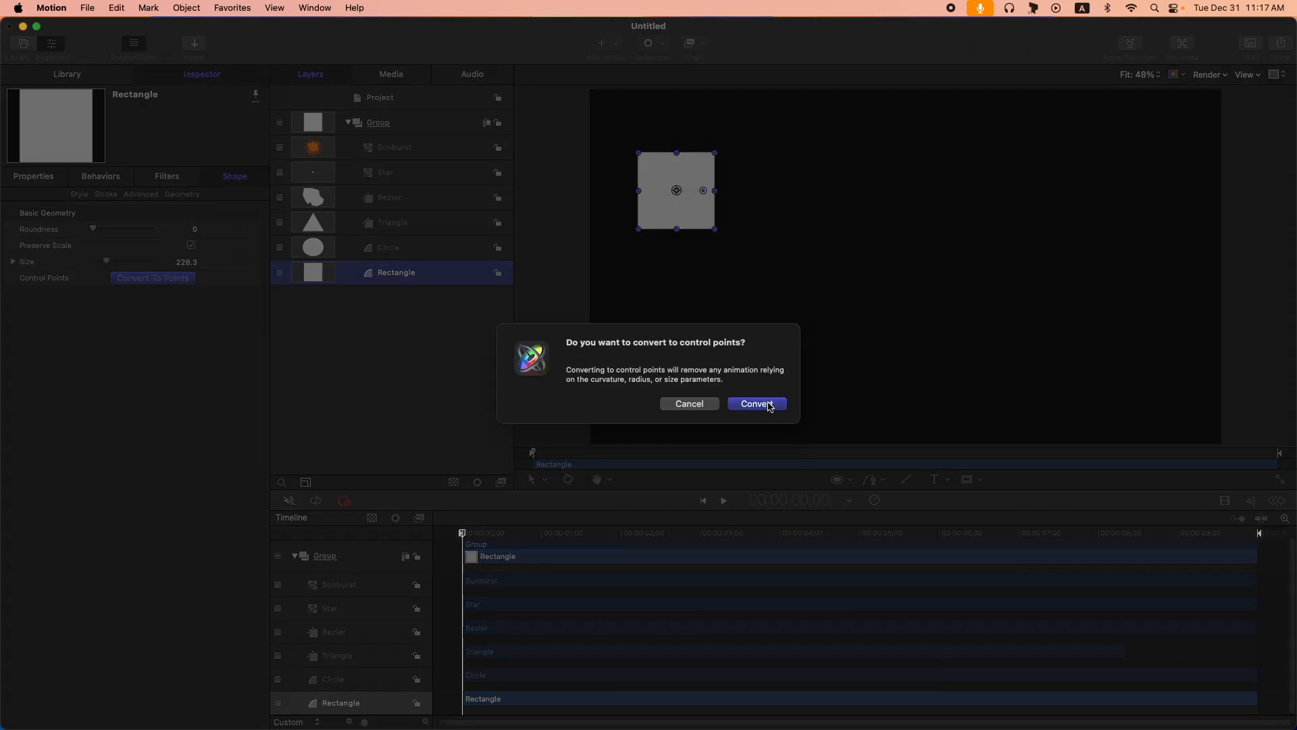
pyautogui.click(770, 405)
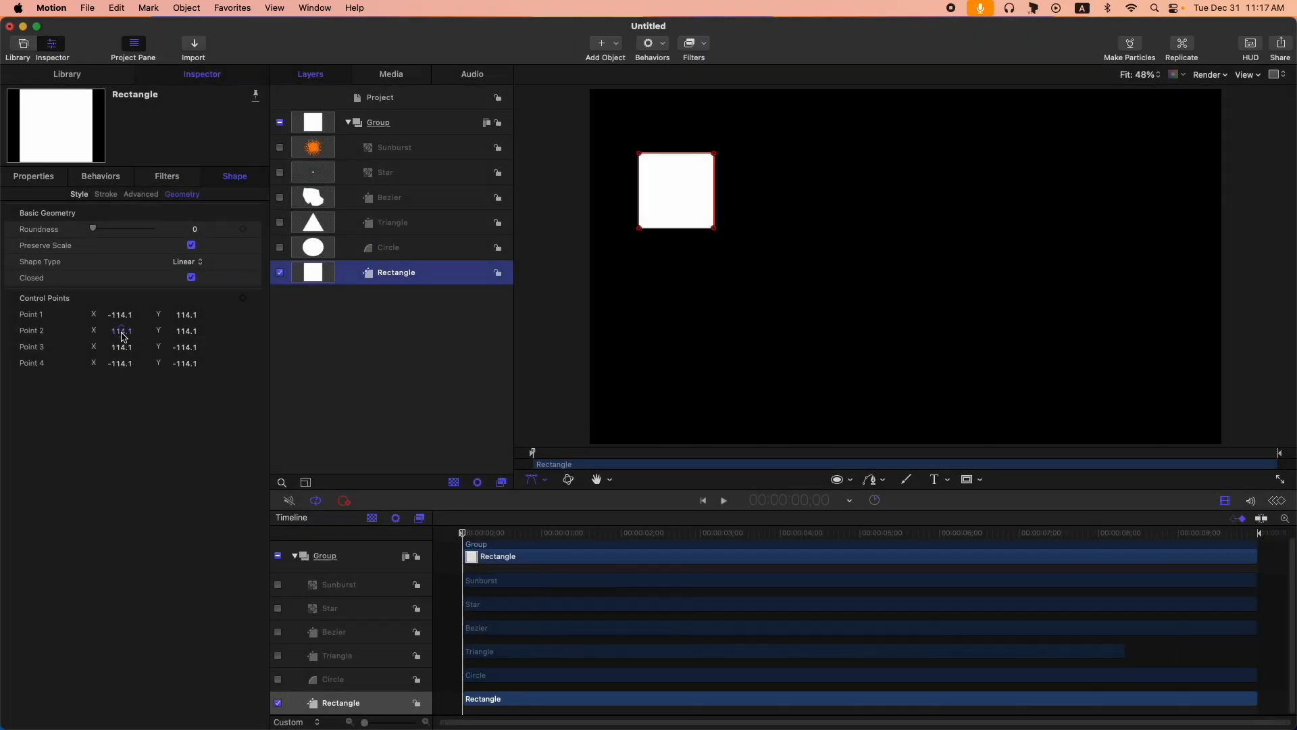
# - Reshape the Rectangle by moving its upper points to about (-145, 214) and (416, 214) and its lower points down and rightward, and deselect it
pyautogui.click(642, 155)
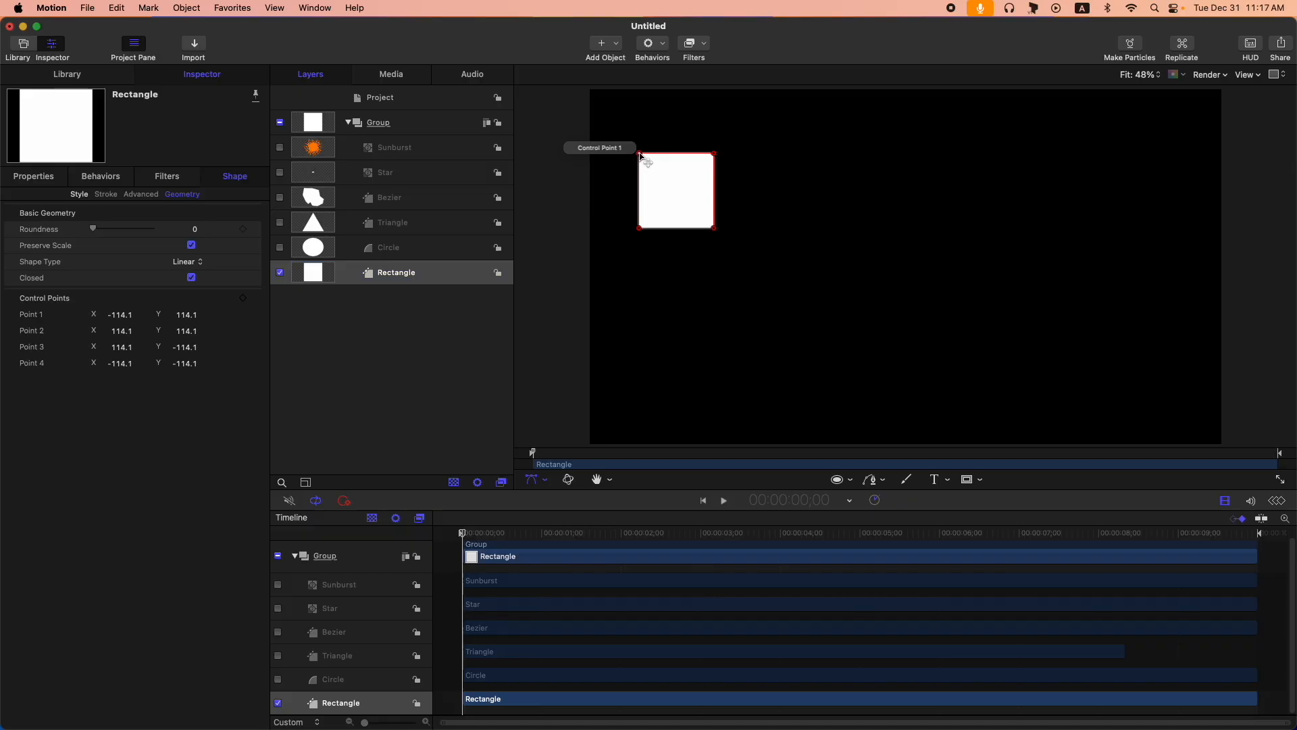
pyautogui.moveTo(642, 156); pyautogui.dragTo(629, 121)
pyautogui.moveTo(714, 154); pyautogui.dragTo(814, 120)
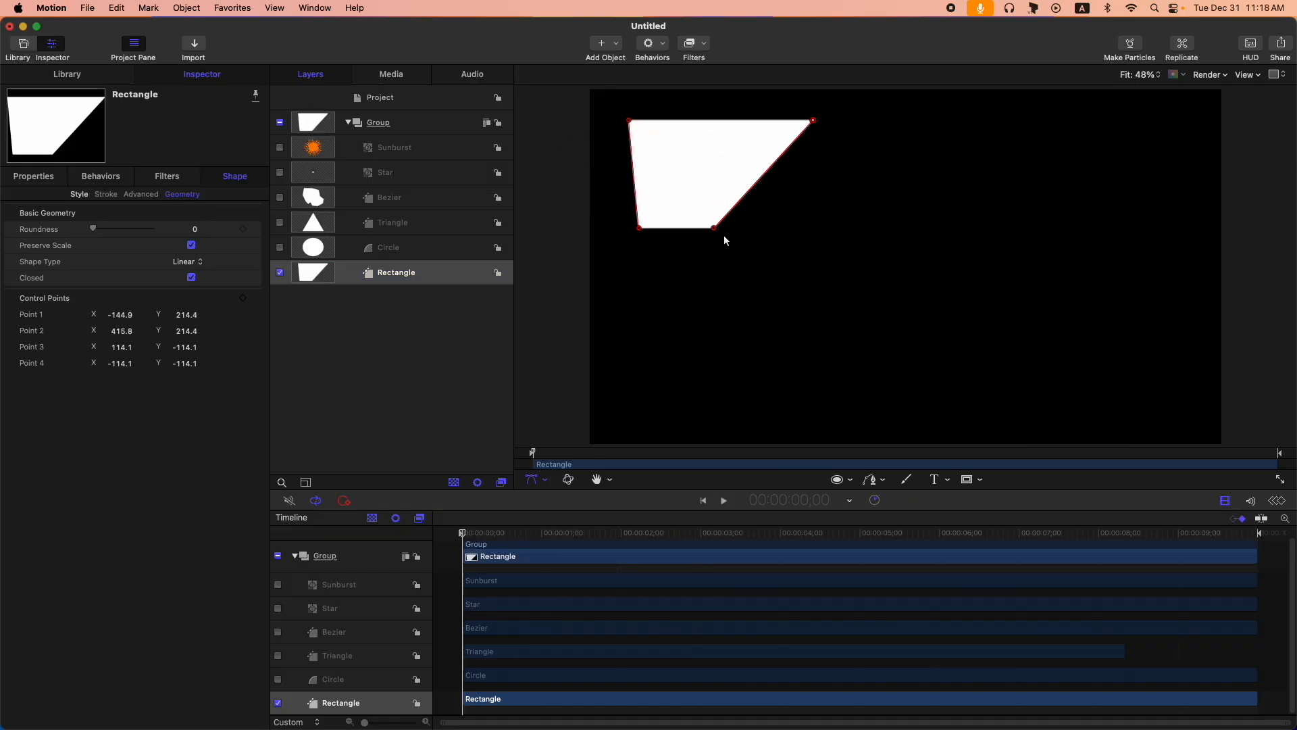
pyautogui.moveTo(714, 228); pyautogui.dragTo(838, 278)
pyautogui.moveTo(640, 229); pyautogui.dragTo(782, 328)
pyautogui.click(385, 350)
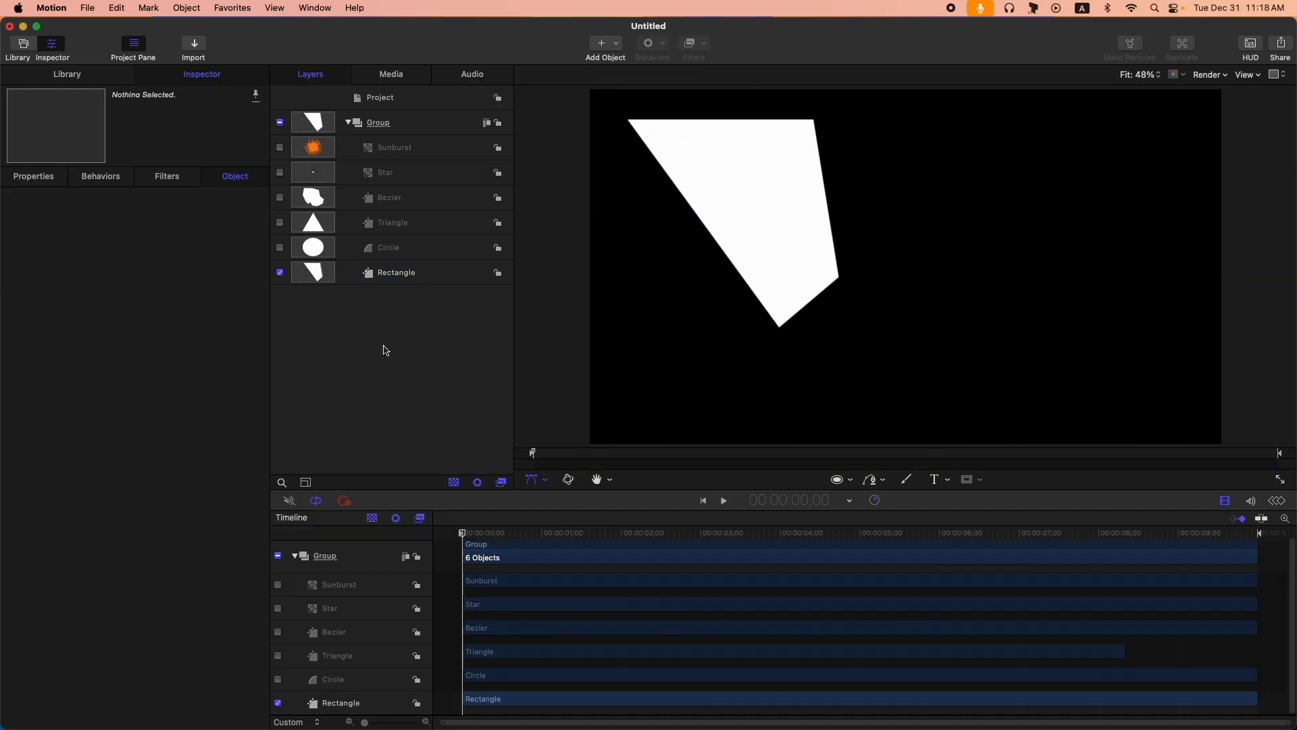